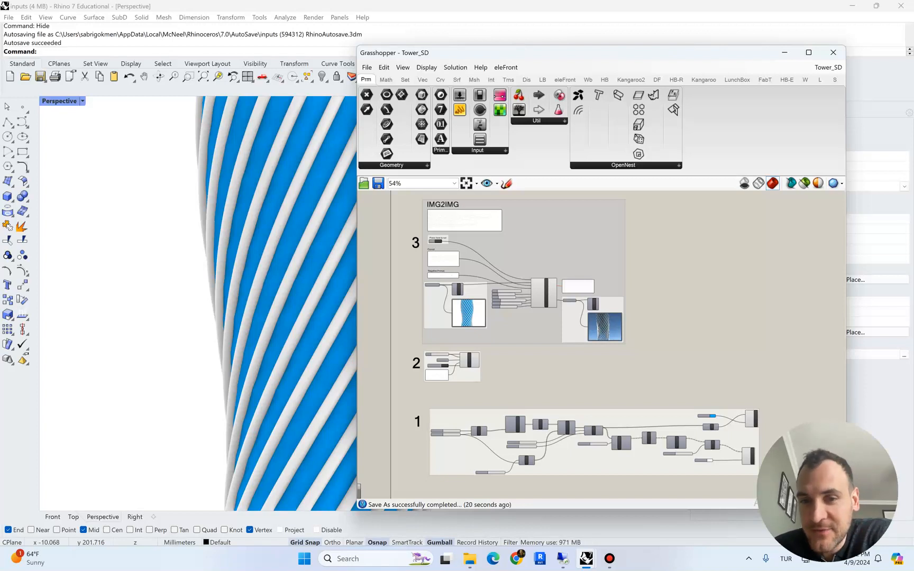
# Move the Grasshopper window aside to uncover the tower in the Perspective viewport.
pyautogui.moveTo(603, 370); pyautogui.dragTo(560, 347, button='right')
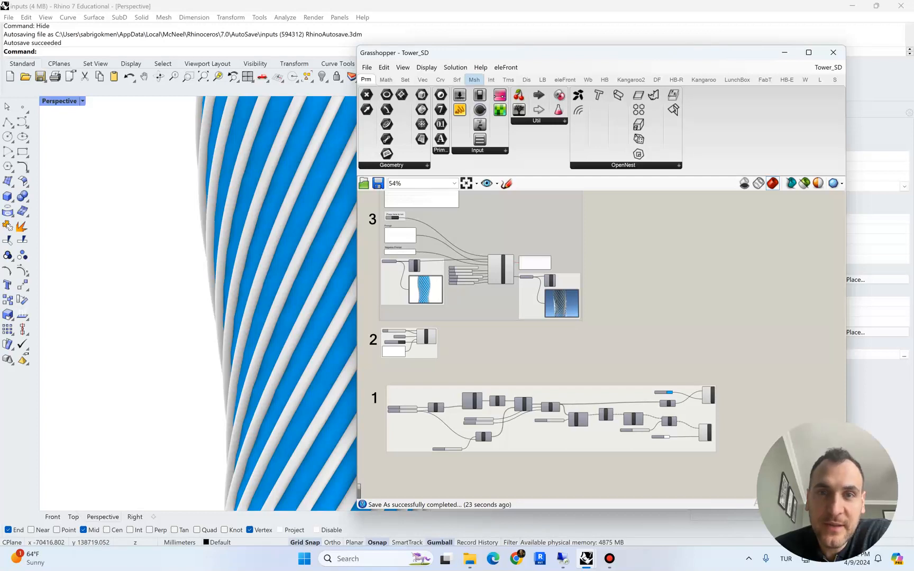
pyautogui.click(470, 42)
pyautogui.moveTo(469, 51); pyautogui.dragTo(556, 42)
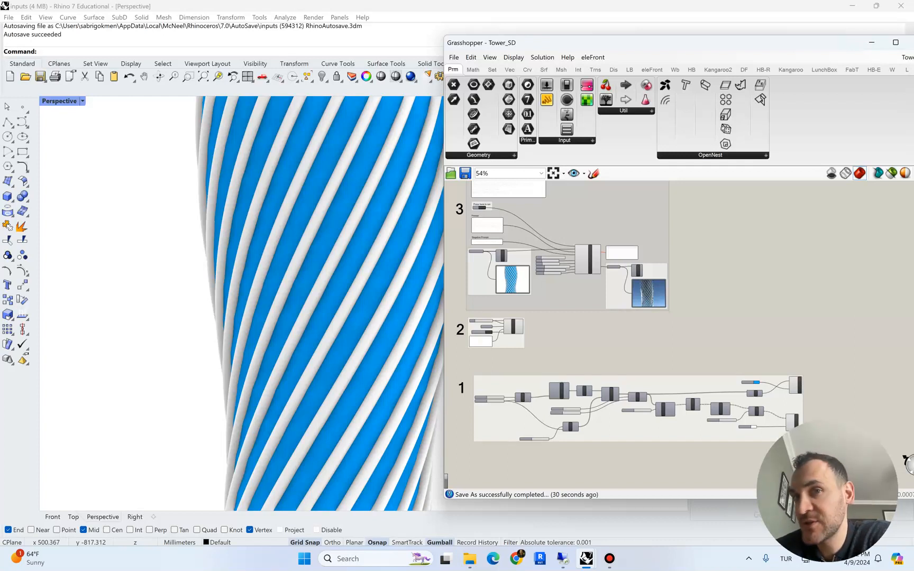
pyautogui.moveTo(608, 359); pyautogui.dragTo(616, 320, button='right')
pyautogui.moveTo(635, 390); pyautogui.dragTo(630, 389)
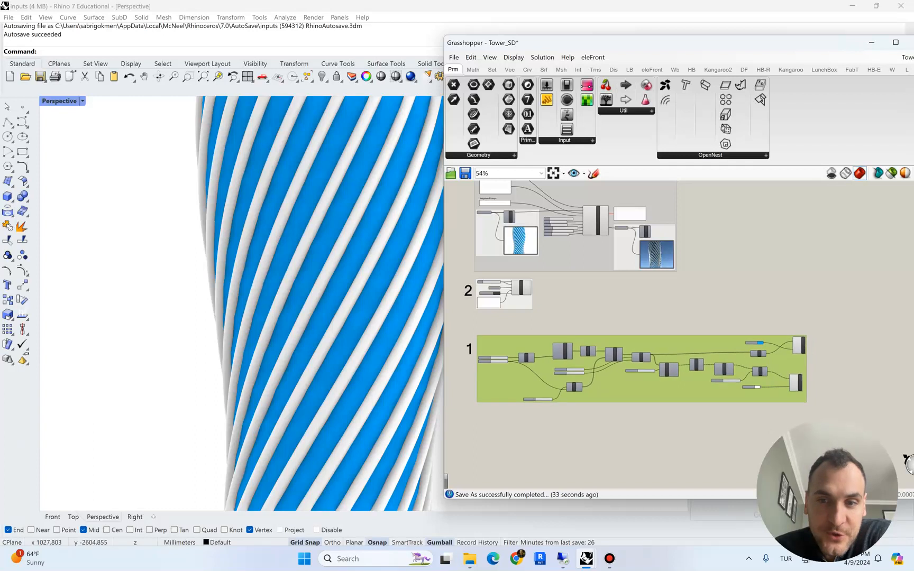
pyautogui.click(629, 423)
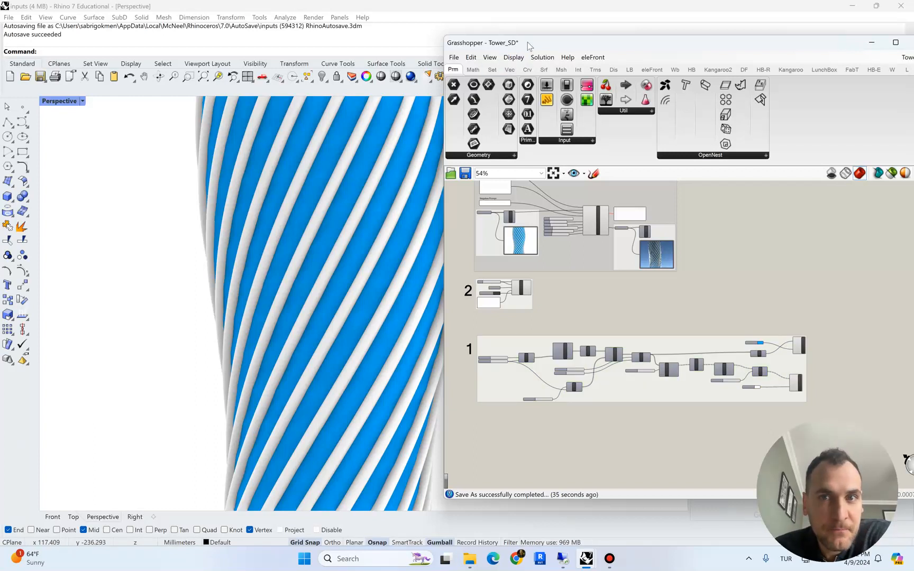
pyautogui.moveTo(527, 45); pyautogui.dragTo(592, 44)
pyautogui.moveTo(630, 423); pyautogui.dragTo(628, 414, button='right')
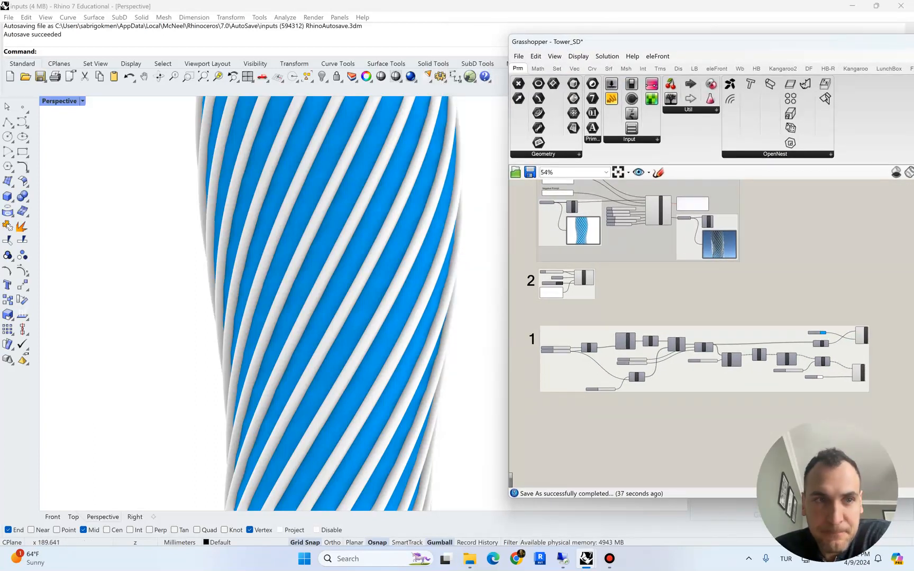
# Frame the whole twisted tower in the Perspective viewport.
pyautogui.doubleClick(59, 101)
pyautogui.doubleClick(384, 102)
pyautogui.scroll(6, 238, 312)
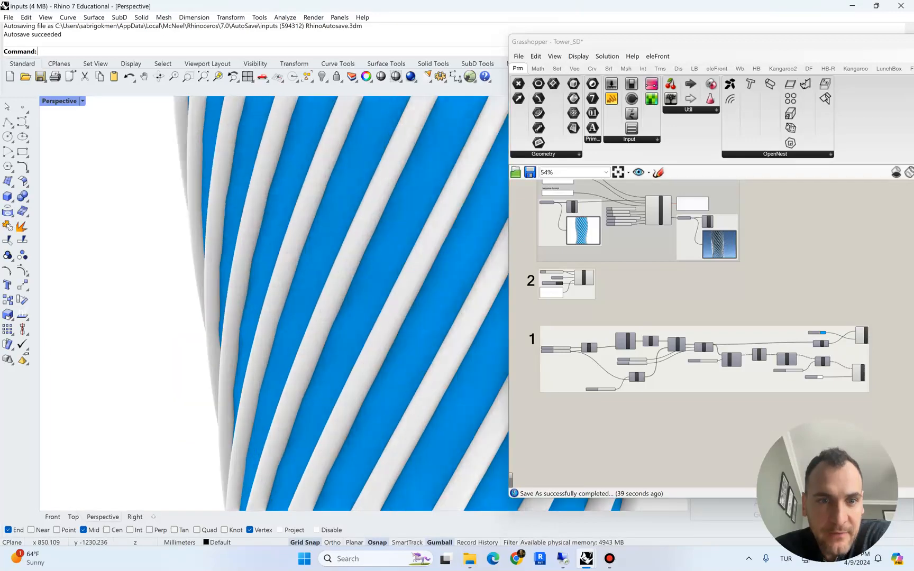
pyautogui.scroll(-18, 238, 312)
pyautogui.scroll(6, 217, 375)
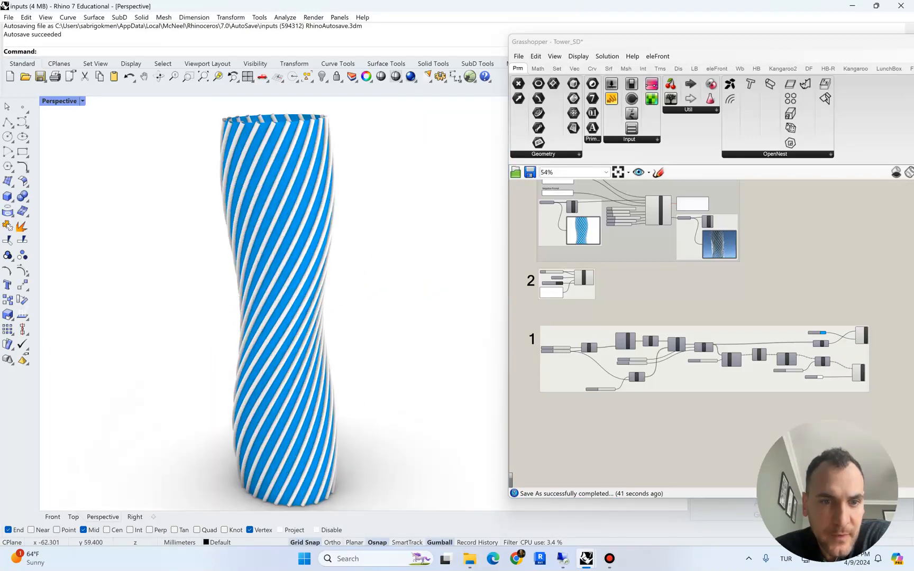
pyautogui.moveTo(217, 375); pyautogui.dragTo(207, 374, button='right')
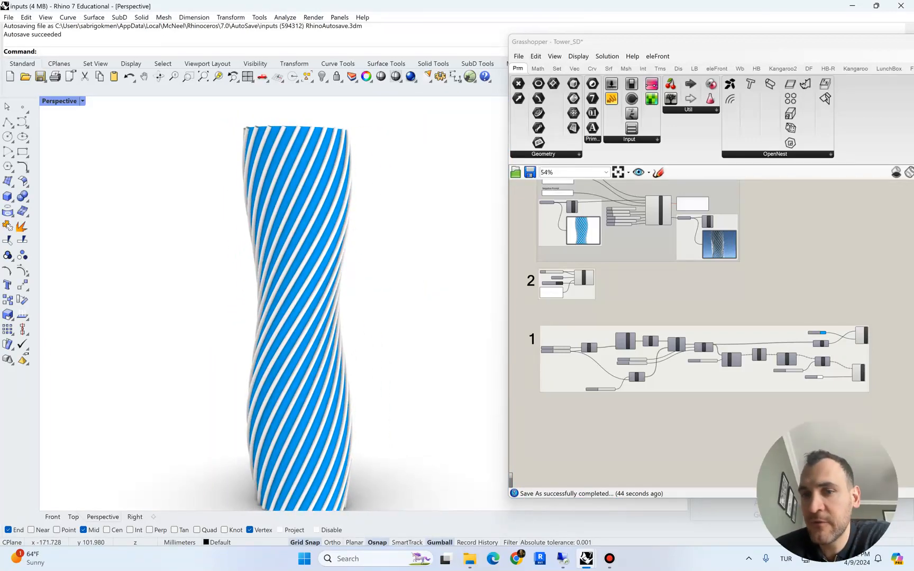
# Reposition the Construct Point, first Series and XY Plane components slightly within group 1 of the tower definition.
pyautogui.moveTo(594, 363); pyautogui.dragTo(640, 357, button='right')
pyautogui.scroll(7, 640, 357)
pyautogui.scroll(-2, 624, 328)
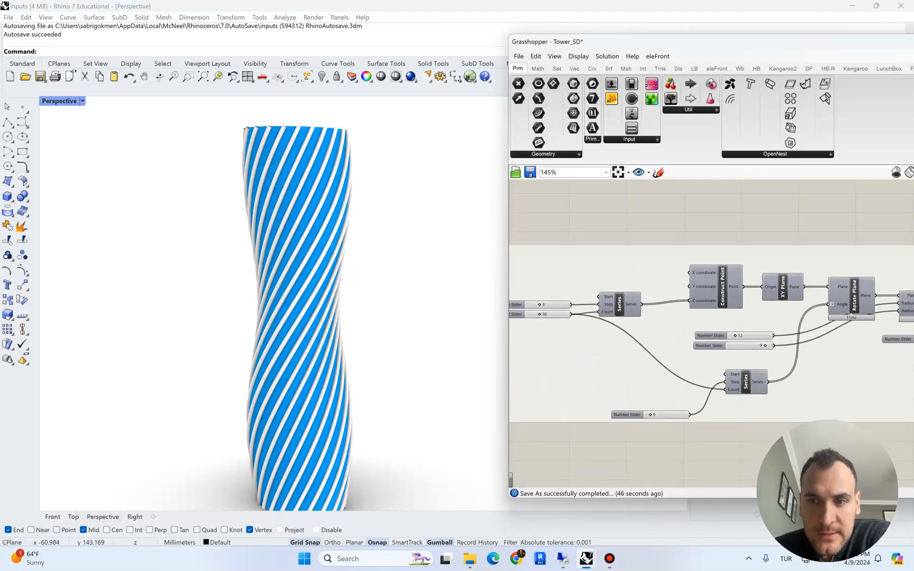
pyautogui.moveTo(721, 287); pyautogui.dragTo(700, 291)
pyautogui.moveTo(656, 339); pyautogui.dragTo(670, 339, button='right')
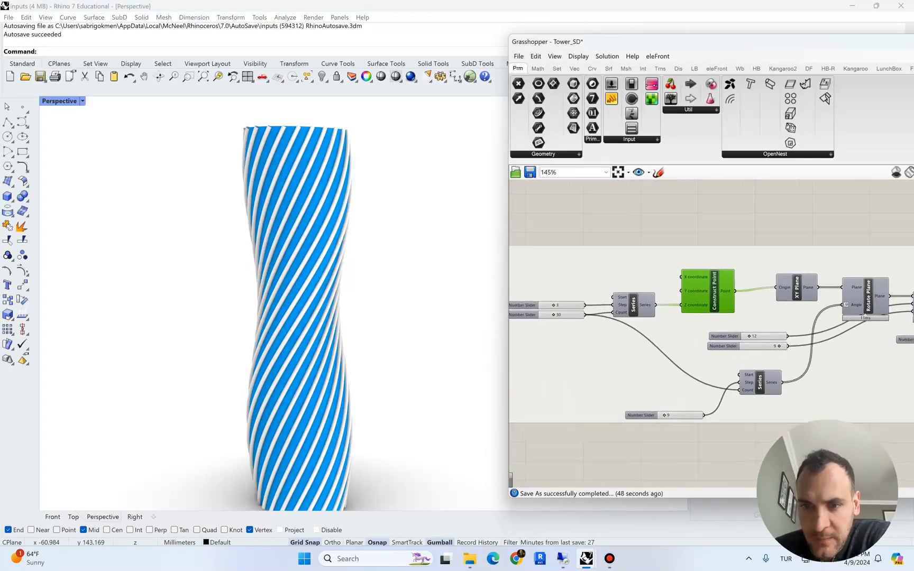
pyautogui.click(634, 306)
pyautogui.moveTo(634, 306); pyautogui.dragTo(637, 301)
pyautogui.moveTo(637, 346); pyautogui.dragTo(650, 346, button='right')
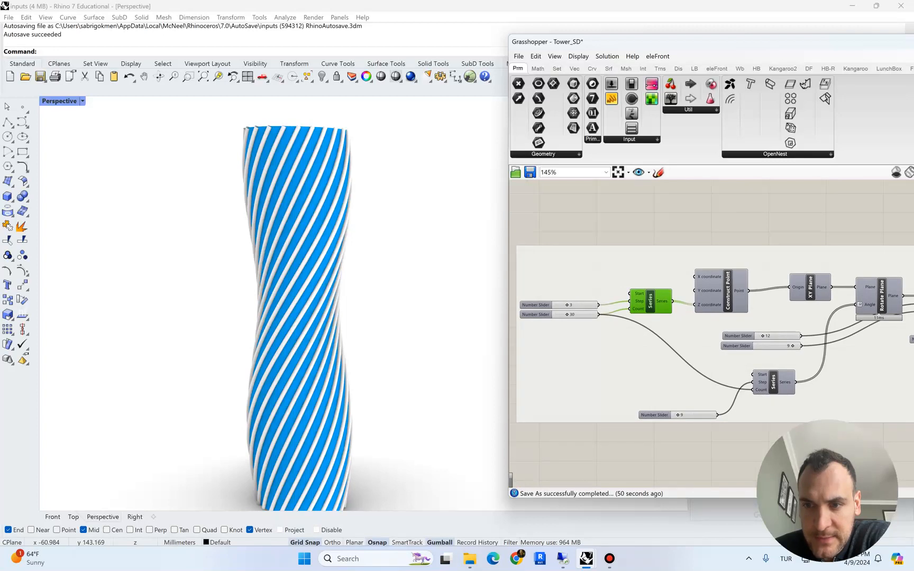
pyautogui.click(712, 297)
pyautogui.moveTo(709, 344); pyautogui.dragTo(597, 322, button='right')
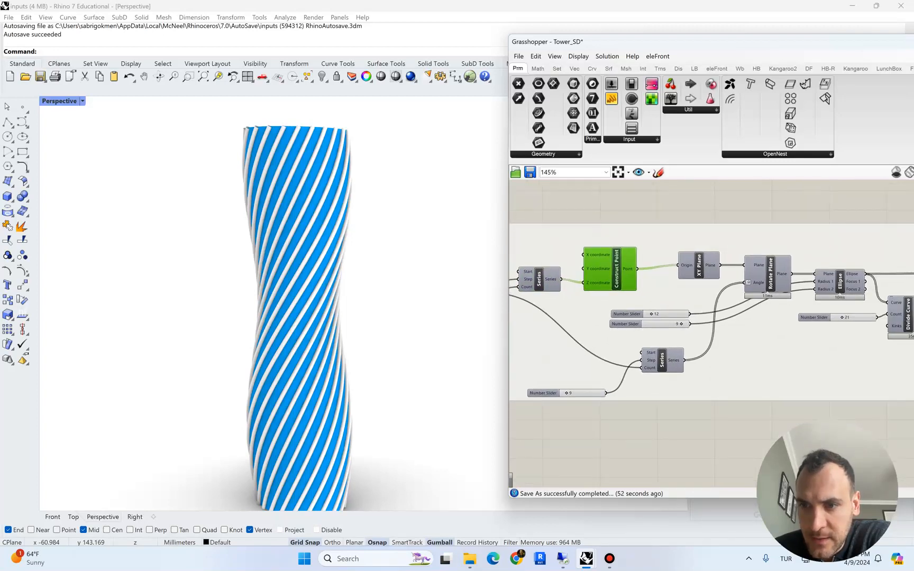
pyautogui.moveTo(698, 267); pyautogui.dragTo(692, 267)
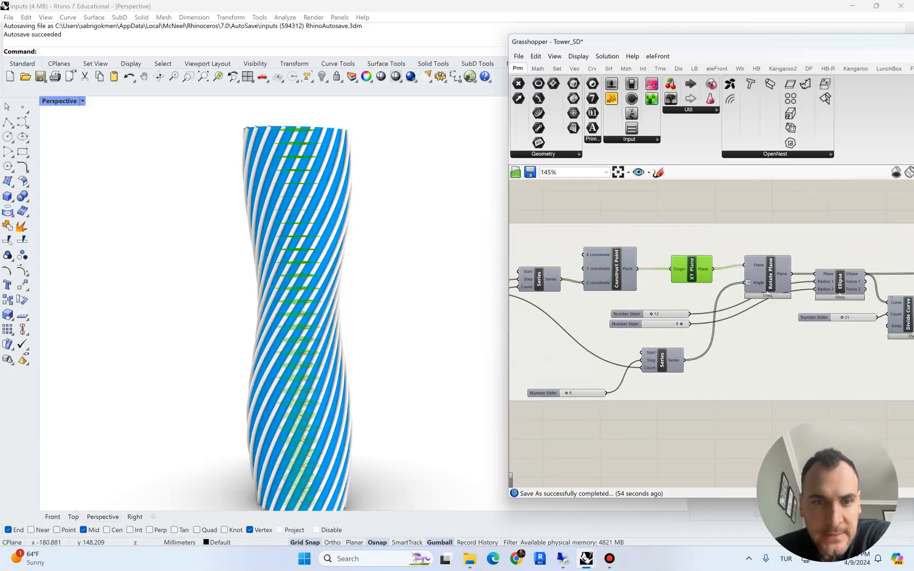
pyautogui.moveTo(825, 339); pyautogui.dragTo(578, 319, button='right')
pyautogui.scroll(-2, 741, 296)
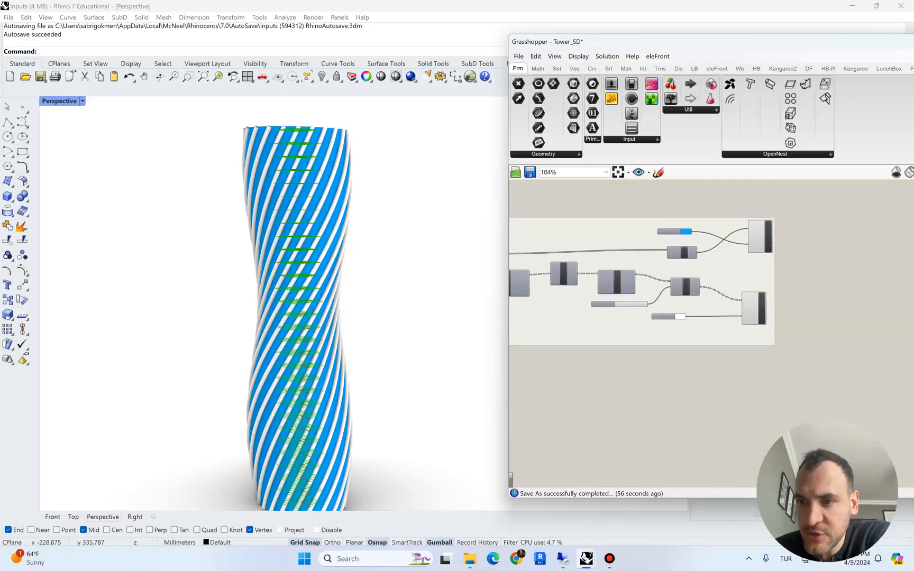
pyautogui.moveTo(822, 392); pyautogui.dragTo(715, 183)
pyautogui.click(606, 56)
pyautogui.click(635, 204)
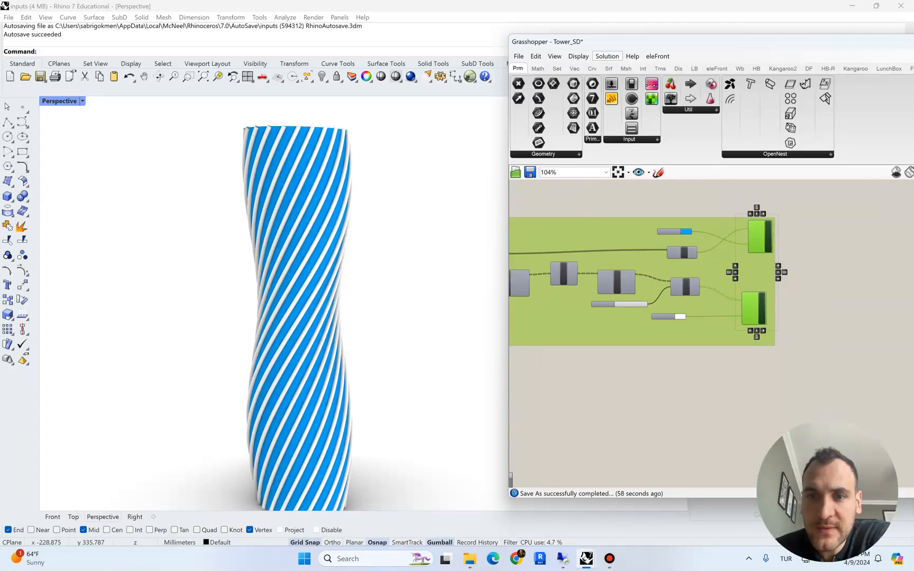
pyautogui.moveTo(533, 349)
pyautogui.mouseDown(button='right')
pyautogui.moveTo(784, 361)
pyautogui.moveTo(907, 355)
pyautogui.moveTo(546, 336)
pyautogui.mouseUp(button='right')
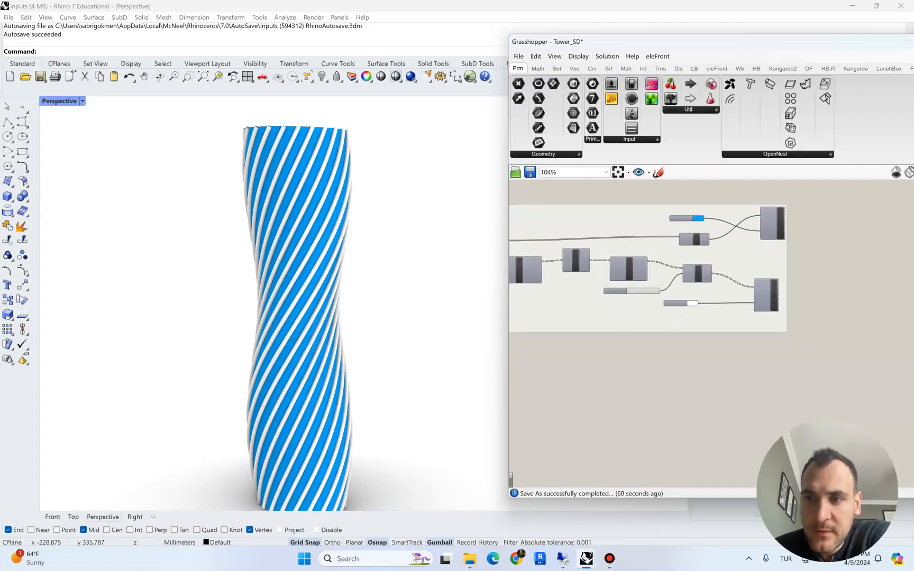
# Disable the Loft and Pipe components that feed the two Custom Preview components.
pyautogui.scroll(10, 779, 221)
pyautogui.scroll(-5, 767, 228)
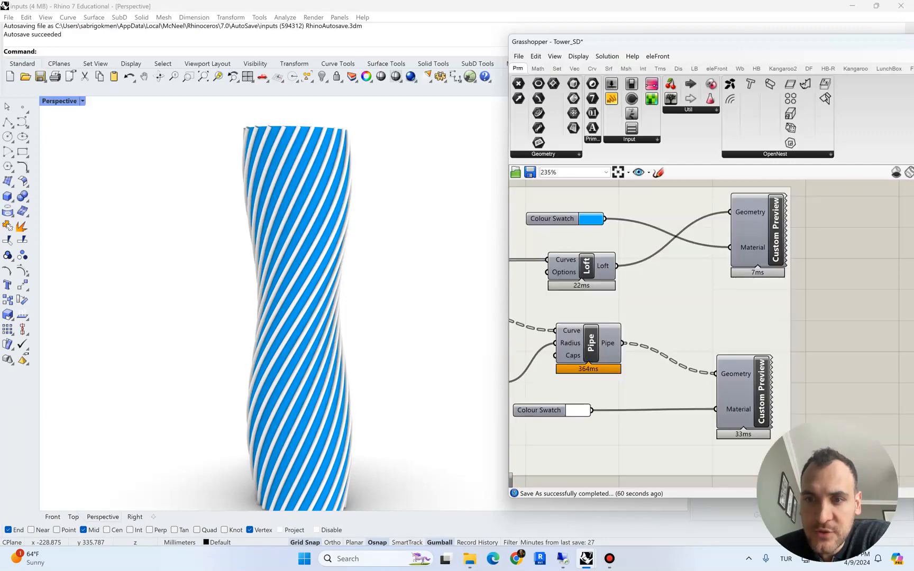
pyautogui.moveTo(650, 275); pyautogui.dragTo(715, 262, button='right')
pyautogui.rightClick(652, 254)
pyautogui.click(679, 281)
pyautogui.rightClick(657, 327)
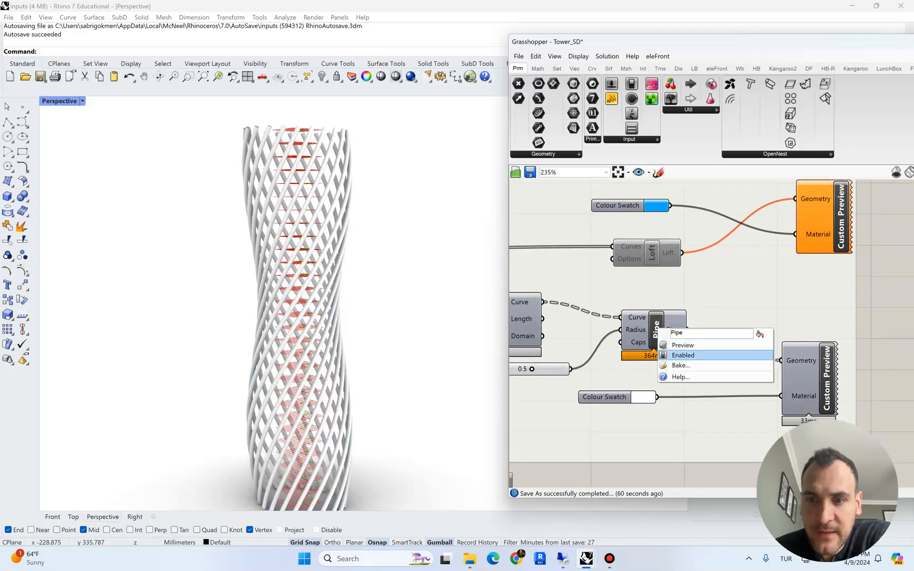
pyautogui.click(682, 355)
# Highlight the XY Plane component's output and examine the stacked planes along the tower's height in the viewport.
pyautogui.scroll(-7, 682, 355)
pyautogui.scroll(5, 651, 300)
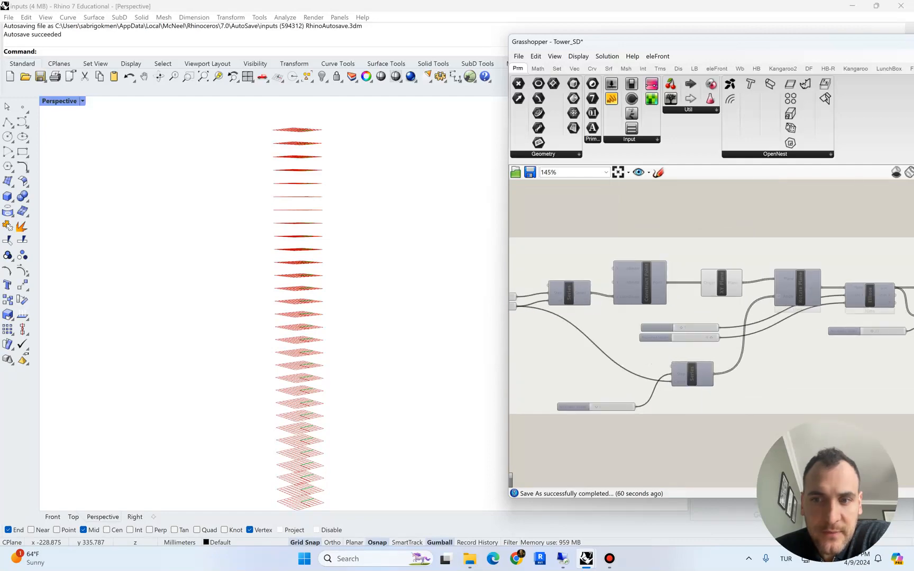
pyautogui.click(721, 283)
pyautogui.moveTo(351, 249); pyautogui.dragTo(355, 312, button='right')
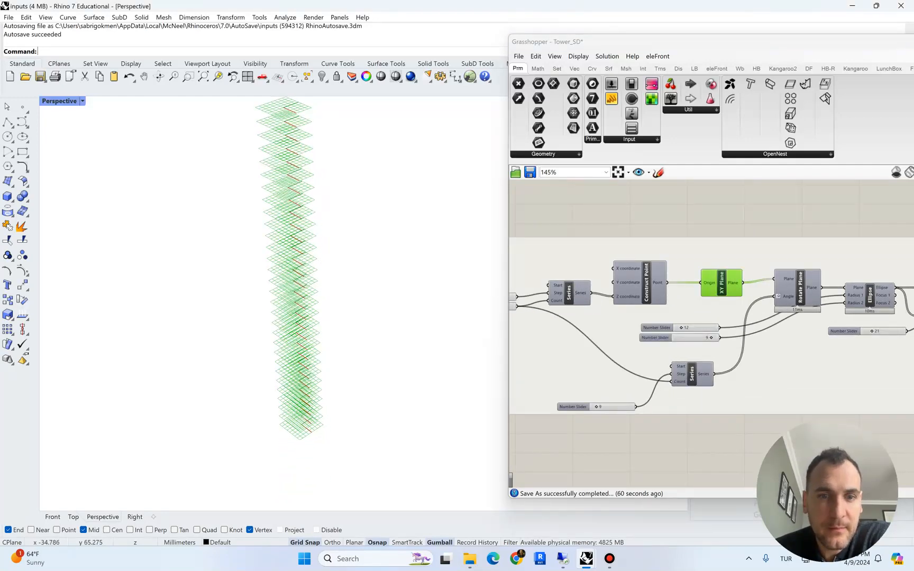
pyautogui.moveTo(630, 344); pyautogui.dragTo(699, 342, button='right')
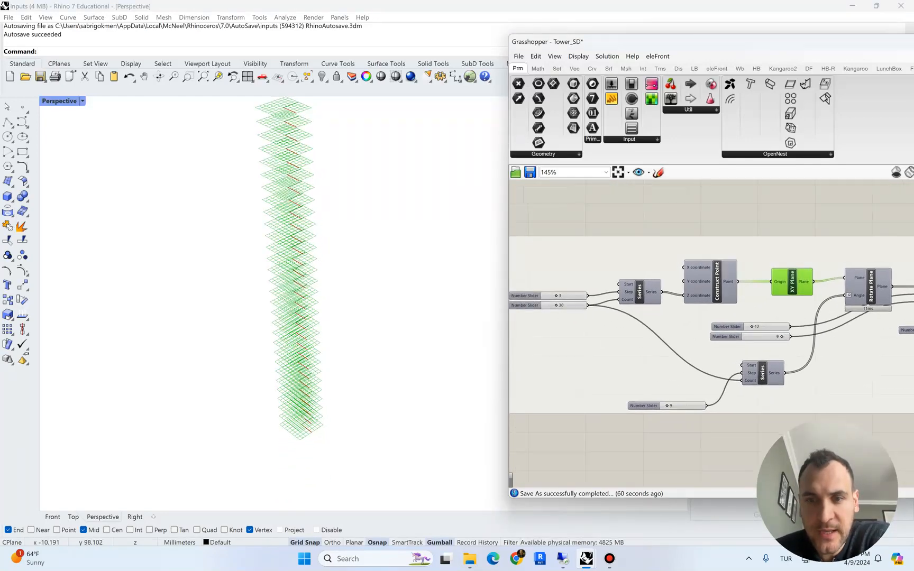
pyautogui.moveTo(556, 296); pyautogui.dragTo(557, 305)
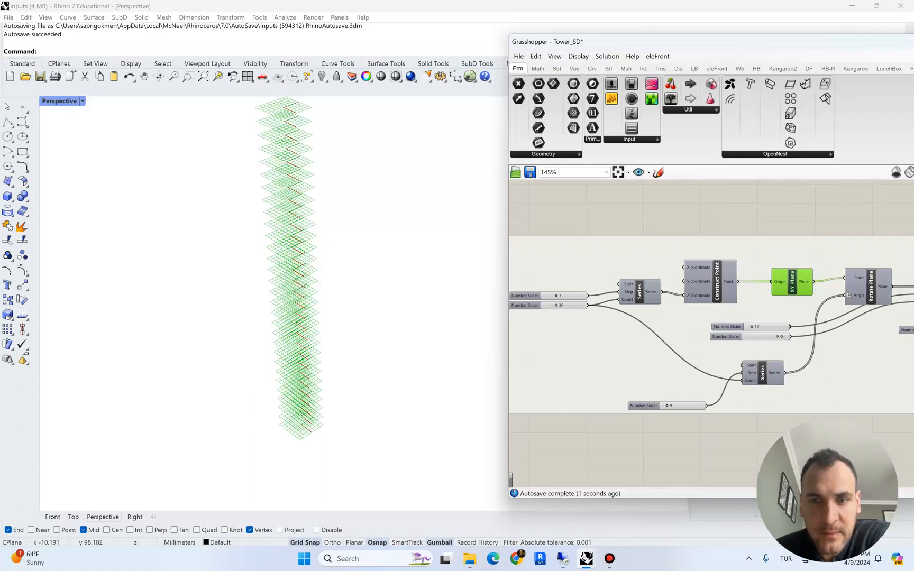
pyautogui.moveTo(341, 296); pyautogui.dragTo(343, 227, button='right')
pyautogui.scroll(5, 342, 227)
# Move the rotation-step slider closer to its Series component and turn on the preview of the Rotate Plane component.
pyautogui.moveTo(661, 365); pyautogui.dragTo(577, 347, button='right')
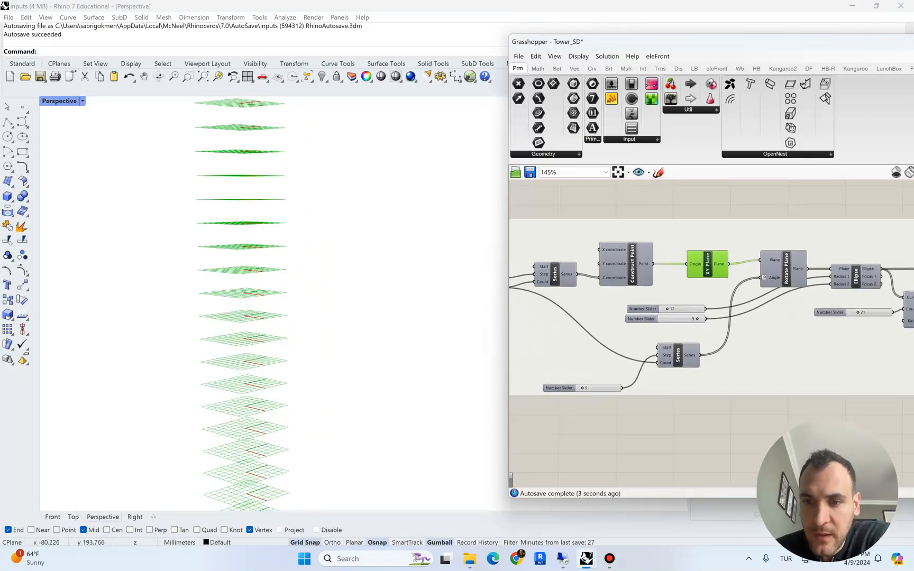
pyautogui.moveTo(559, 388); pyautogui.dragTo(565, 363)
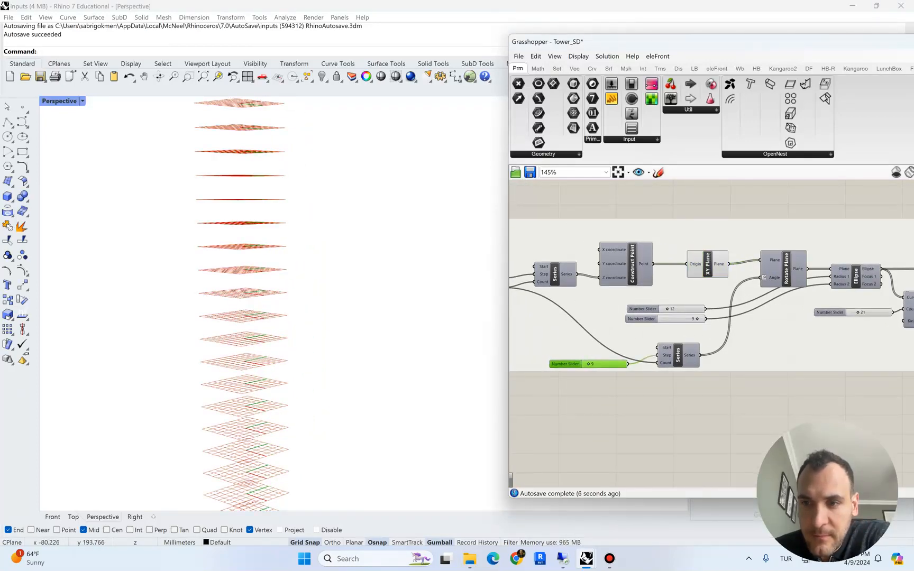
pyautogui.moveTo(608, 391); pyautogui.dragTo(572, 391, button='right')
pyautogui.scroll(-6, 349, 222)
pyautogui.moveTo(349, 222); pyautogui.dragTo(350, 265, button='right')
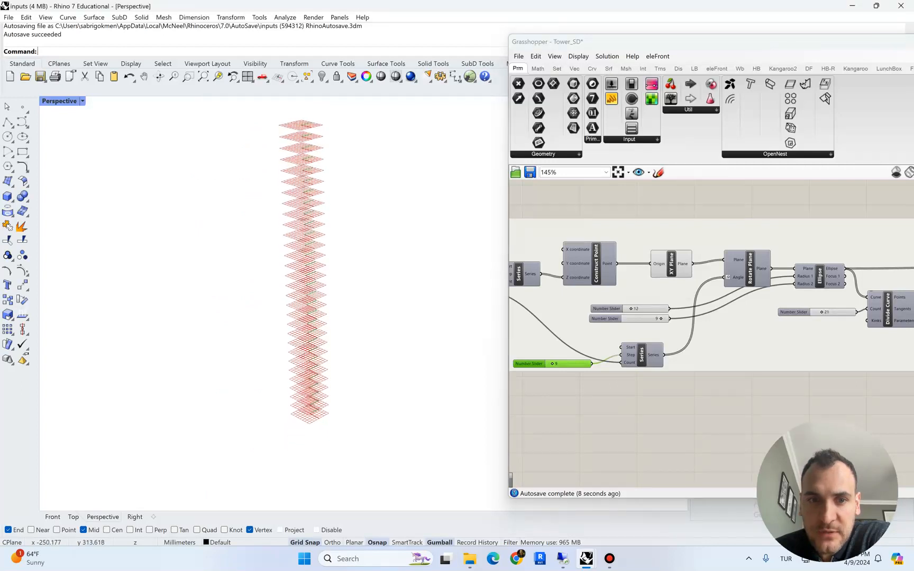
pyautogui.click(750, 268)
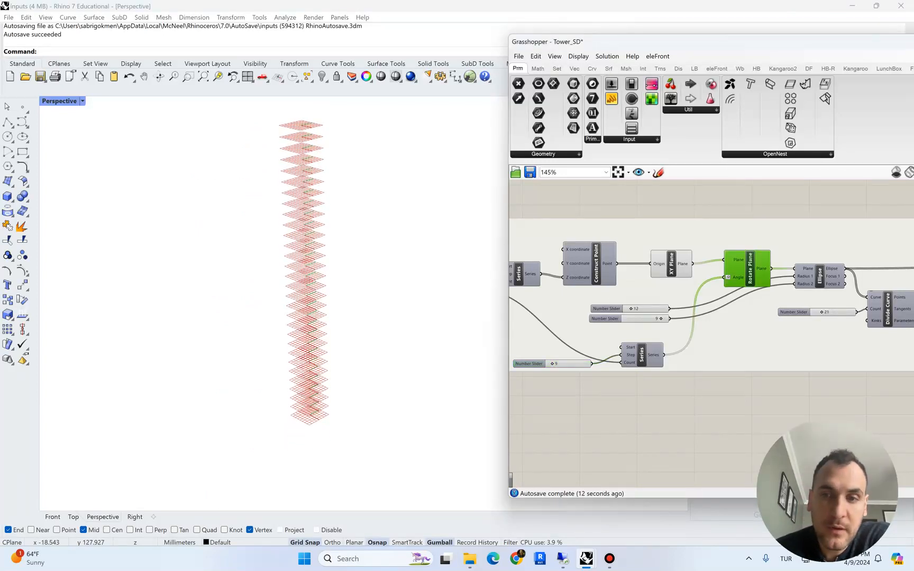
pyautogui.rightClick(751, 267)
pyautogui.click(774, 283)
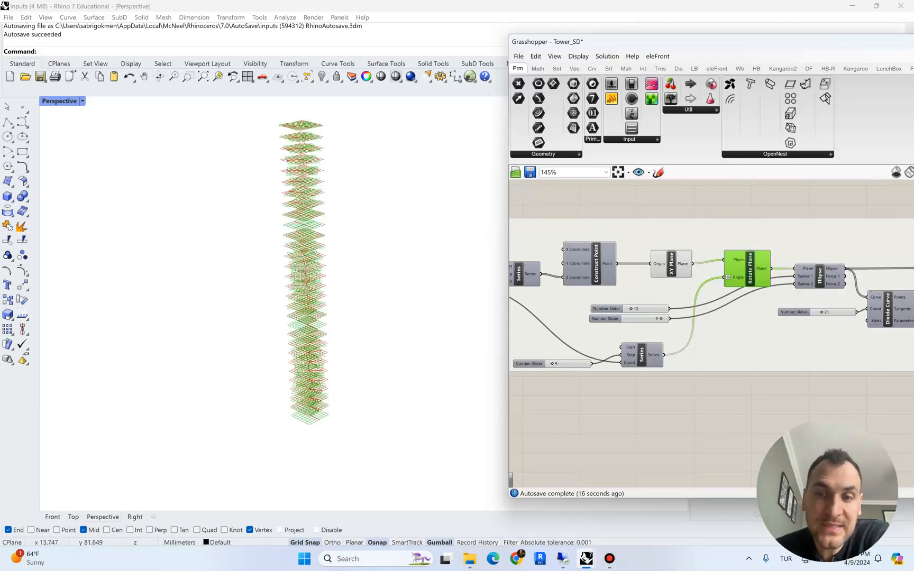
# Turn on the preview of the Ellipse component and check the stacked ellipses in the viewport.
pyautogui.moveTo(740, 338); pyautogui.dragTo(753, 346, button='right')
pyautogui.moveTo(564, 372); pyautogui.dragTo(564, 372)
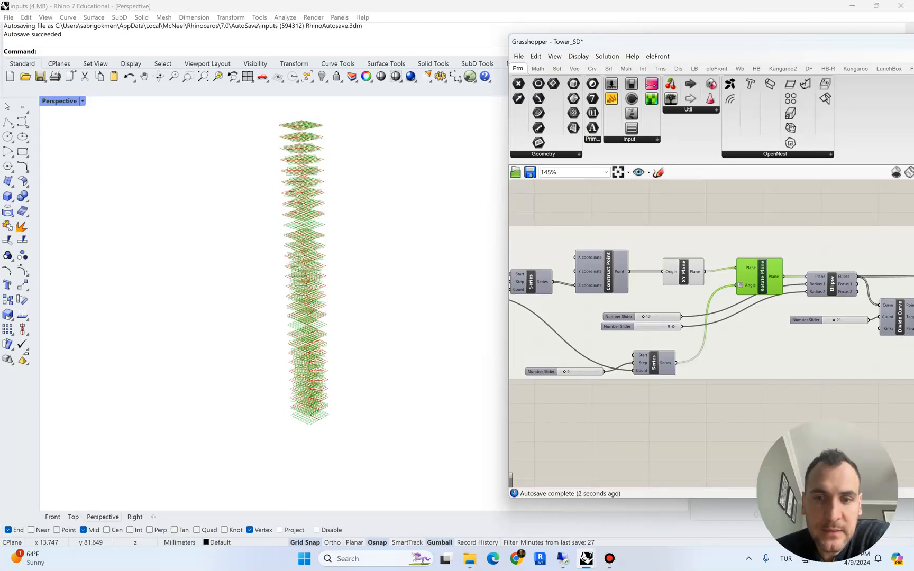
pyautogui.moveTo(782, 349); pyautogui.dragTo(684, 357, button='right')
pyautogui.click(732, 290)
pyautogui.rightClick(732, 290)
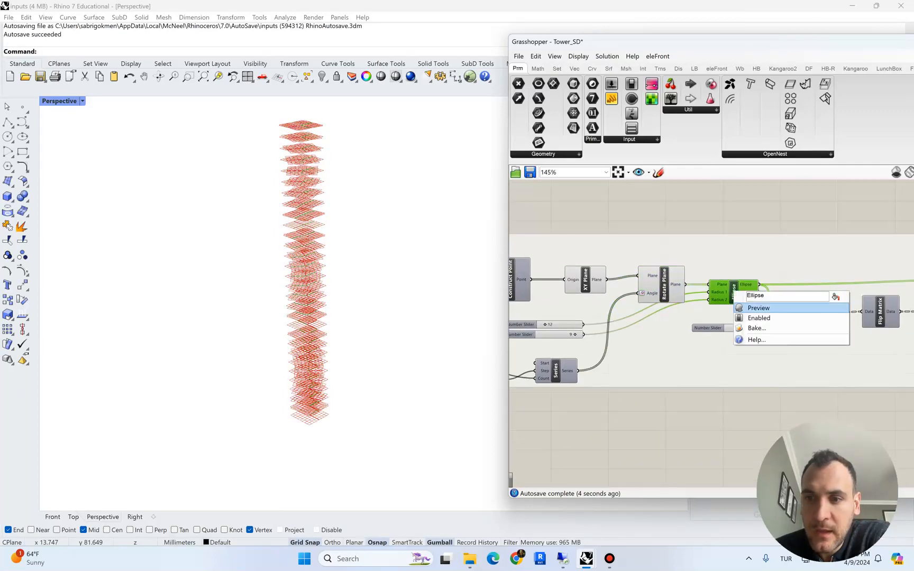
pyautogui.click(758, 308)
pyautogui.moveTo(326, 293); pyautogui.dragTo(336, 296, button='right')
pyautogui.scroll(5, 336, 297)
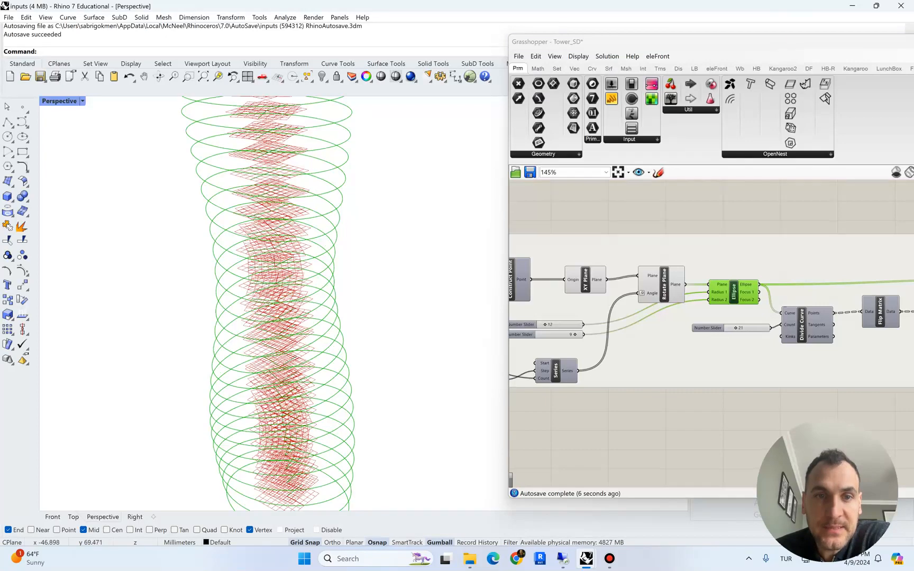
pyautogui.scroll(-7, 336, 296)
pyautogui.scroll(5, 217, 205)
pyautogui.scroll(-3, 351, 259)
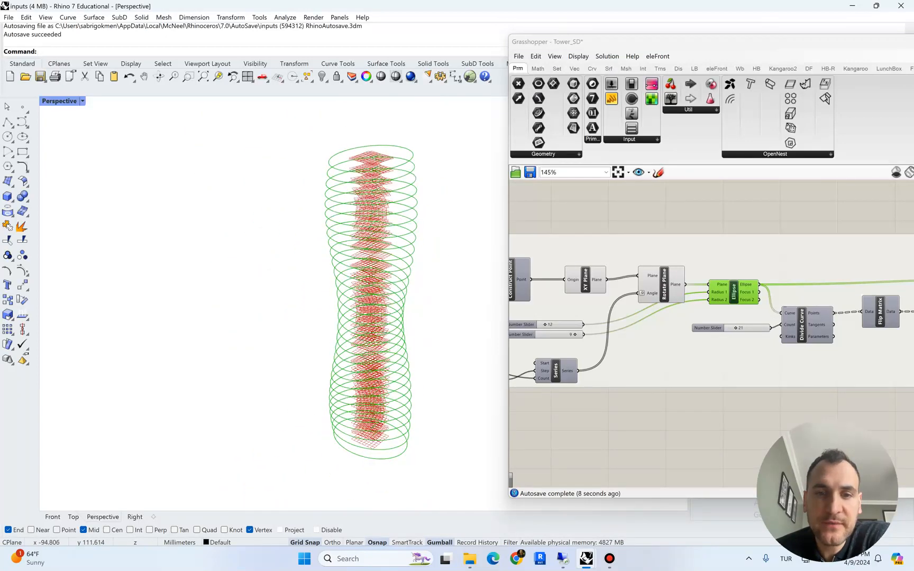
# Nudge the Divide Curve component and set the Series step slider that controls the plane rotation to 10.
pyautogui.moveTo(650, 352); pyautogui.dragTo(700, 358, button='right')
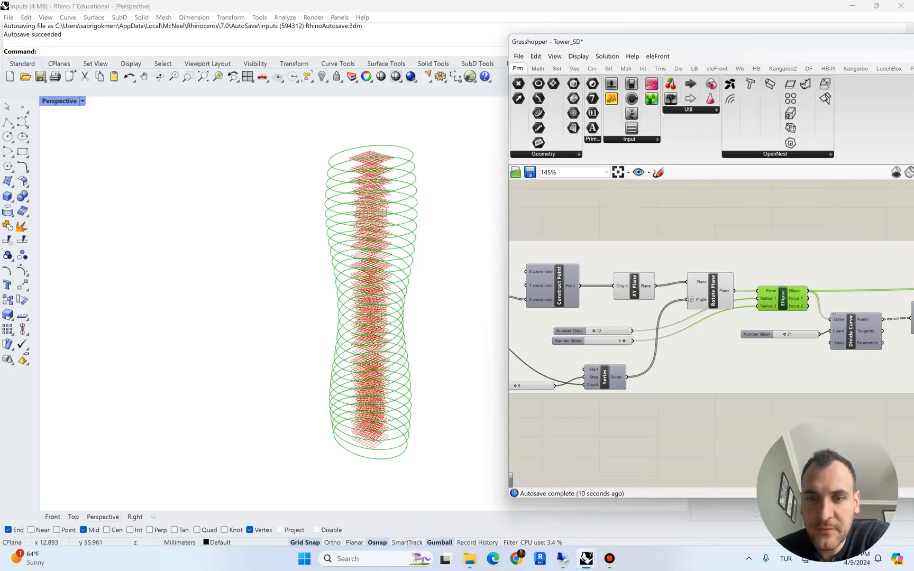
pyautogui.moveTo(757, 365); pyautogui.dragTo(609, 353, button='right')
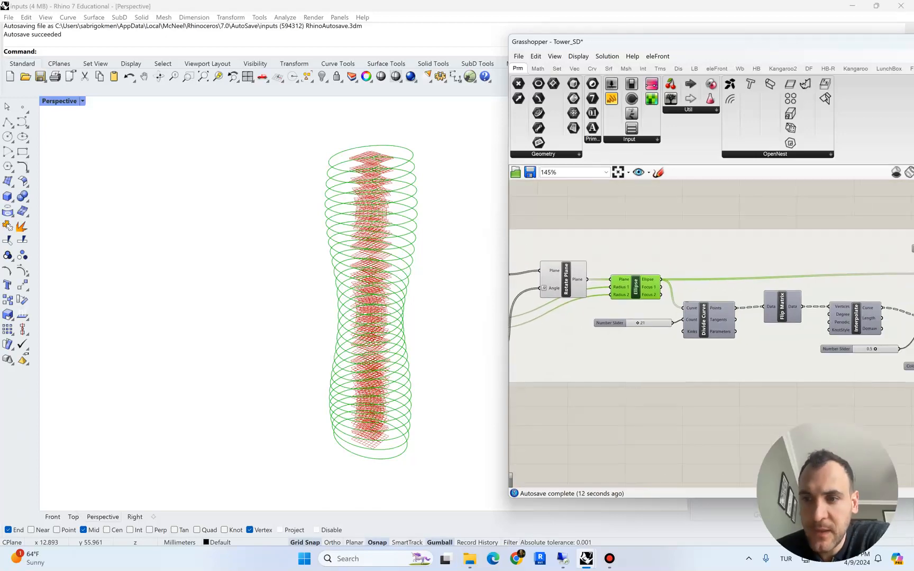
pyautogui.moveTo(703, 321); pyautogui.dragTo(708, 326)
pyautogui.moveTo(581, 356); pyautogui.dragTo(804, 361, button='right')
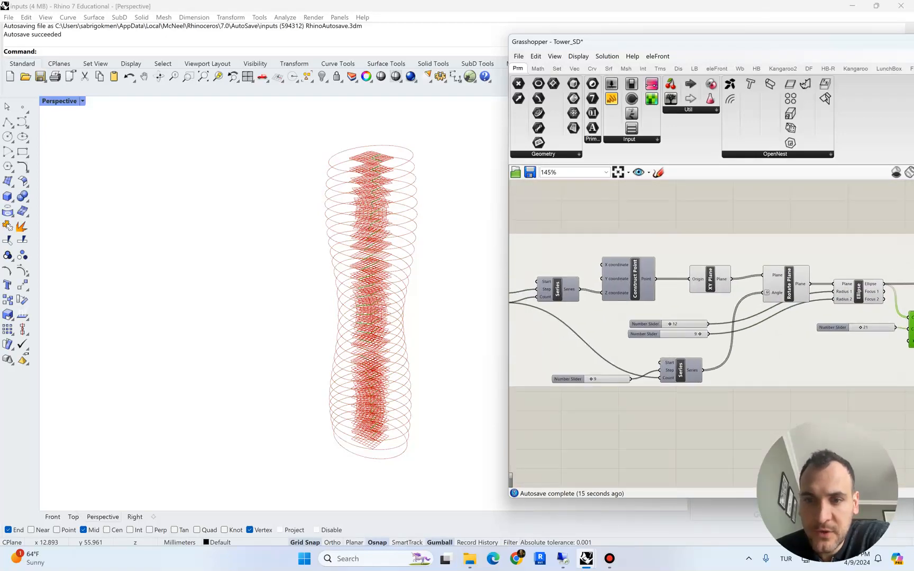
pyautogui.scroll(2, 644, 376)
pyautogui.scroll(2, 568, 383)
pyautogui.moveTo(569, 380); pyautogui.dragTo(570, 379)
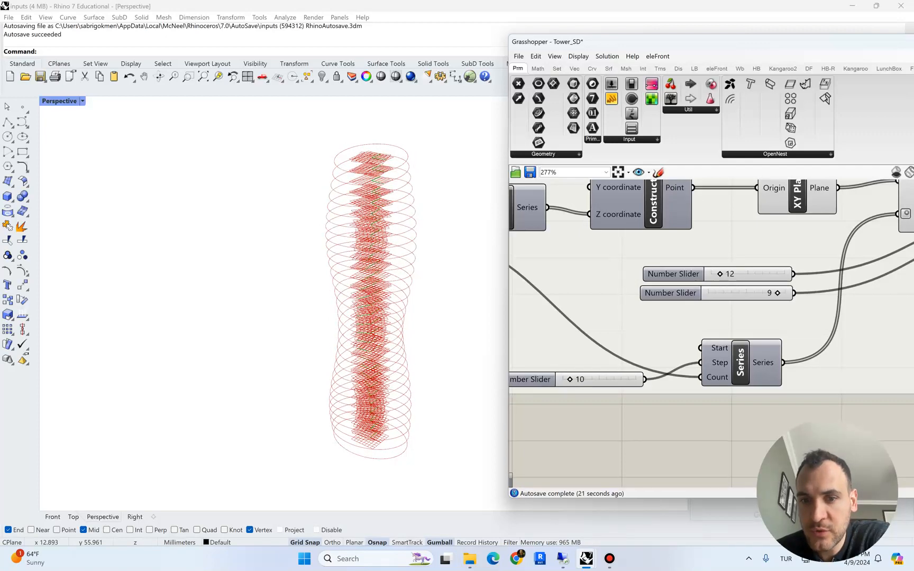
# Turn on the preview of the Divide Curve component to show the division points on the stacked ellipses.
pyautogui.moveTo(740, 312); pyautogui.dragTo(565, 337, button='right')
pyautogui.scroll(-3, 745, 337)
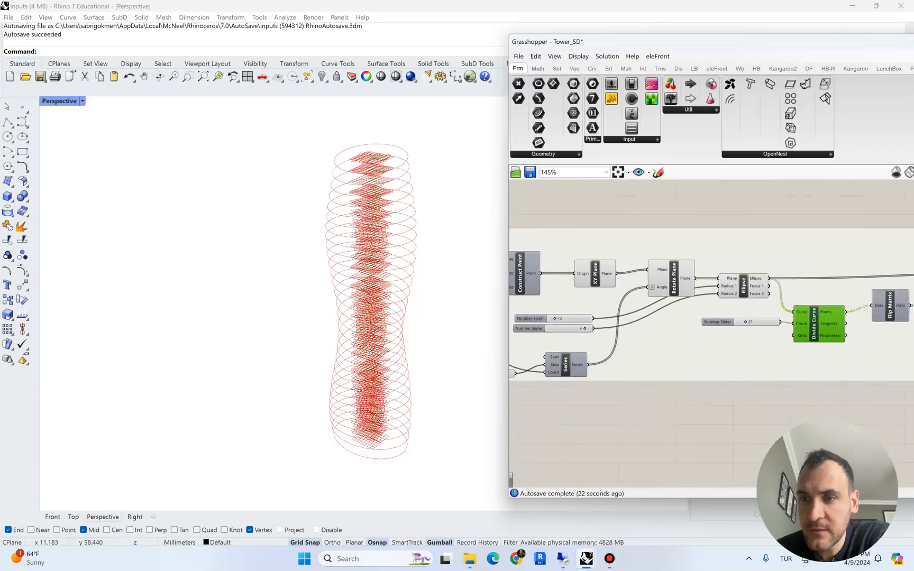
pyautogui.moveTo(767, 349); pyautogui.dragTo(693, 344, button='right')
pyautogui.moveTo(741, 319); pyautogui.dragTo(742, 317)
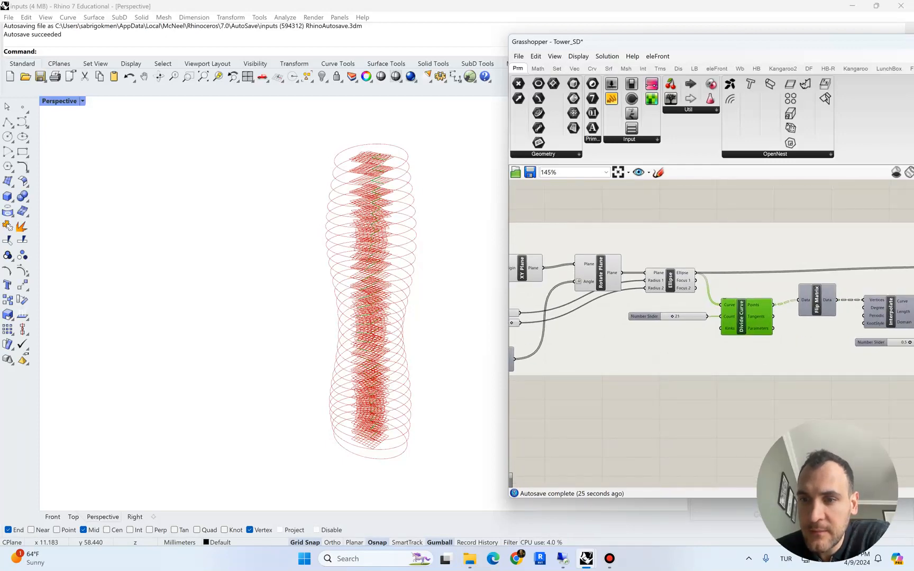
pyautogui.rightClick(746, 311)
pyautogui.click(770, 326)
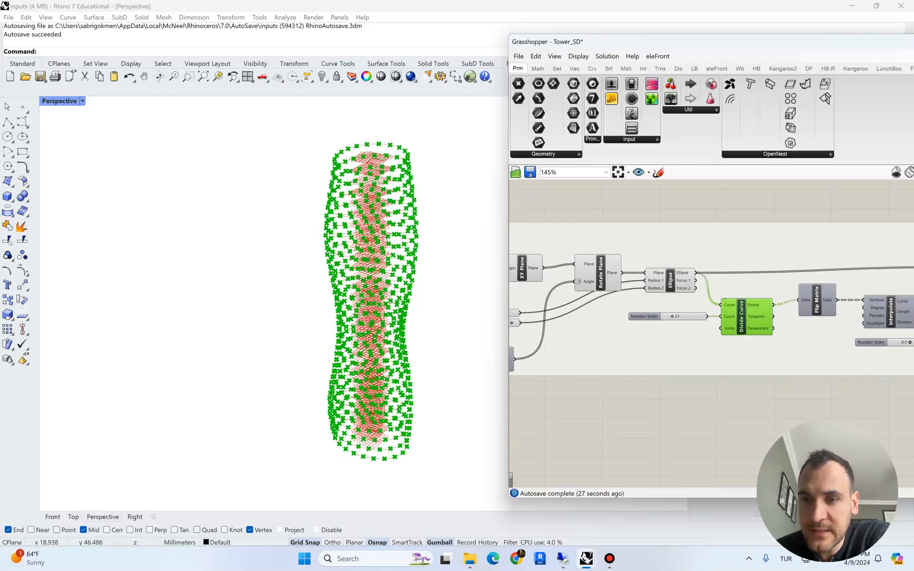
# Set the Divide Curve component's count slider to 20.
pyautogui.scroll(3, 773, 265)
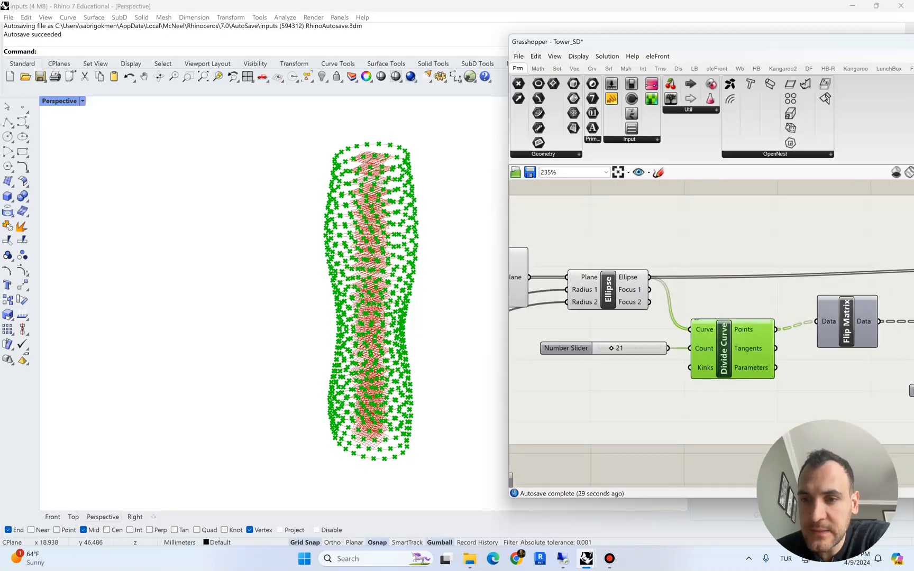
pyautogui.moveTo(611, 348); pyautogui.dragTo(610, 348)
pyautogui.scroll(-2, 627, 321)
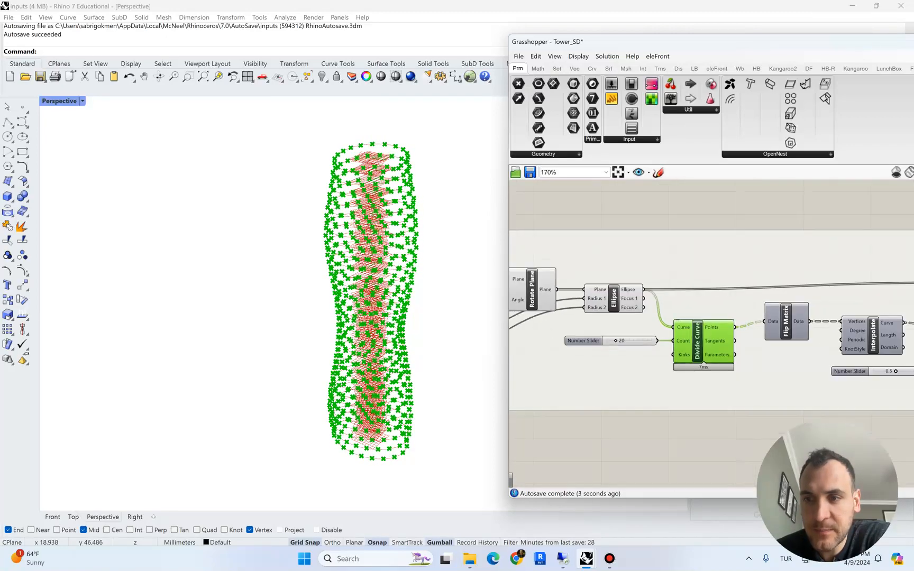
# Turn on the preview of the Flip Matrix component.
pyautogui.moveTo(661, 333); pyautogui.dragTo(511, 302, button='right')
pyautogui.moveTo(637, 286); pyautogui.dragTo(638, 292)
pyautogui.rightClick(639, 292)
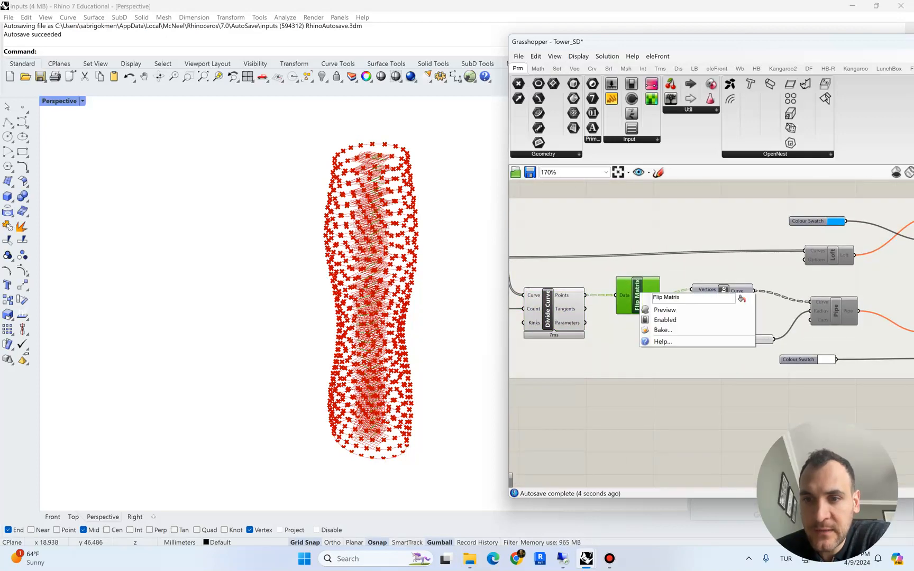
pyautogui.click(664, 310)
# Turn on the preview of the Interpolate component to show the curves running up the tower.
pyautogui.moveTo(629, 341); pyautogui.dragTo(699, 334, button='right')
pyautogui.click(794, 293)
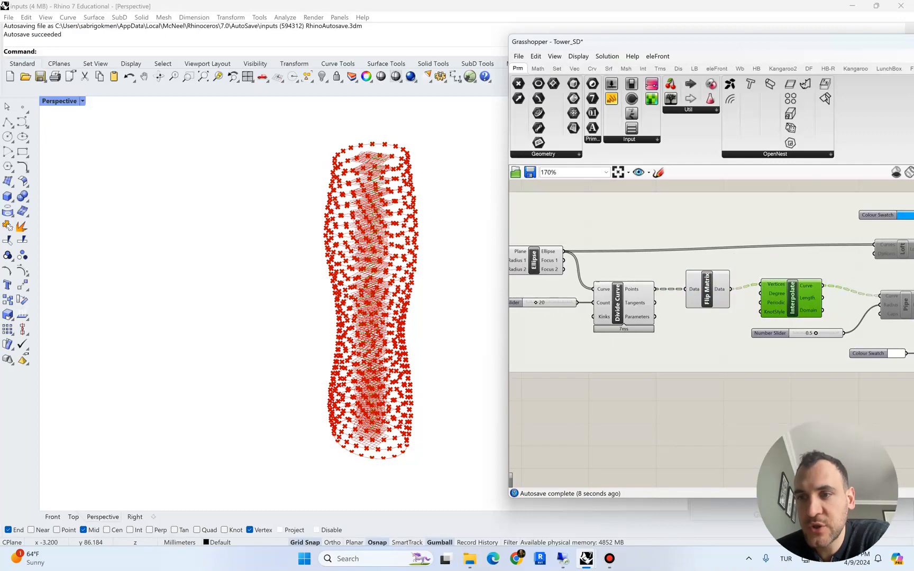
pyautogui.rightClick(795, 293)
pyautogui.click(821, 311)
pyautogui.moveTo(725, 389); pyautogui.dragTo(800, 386, button='right')
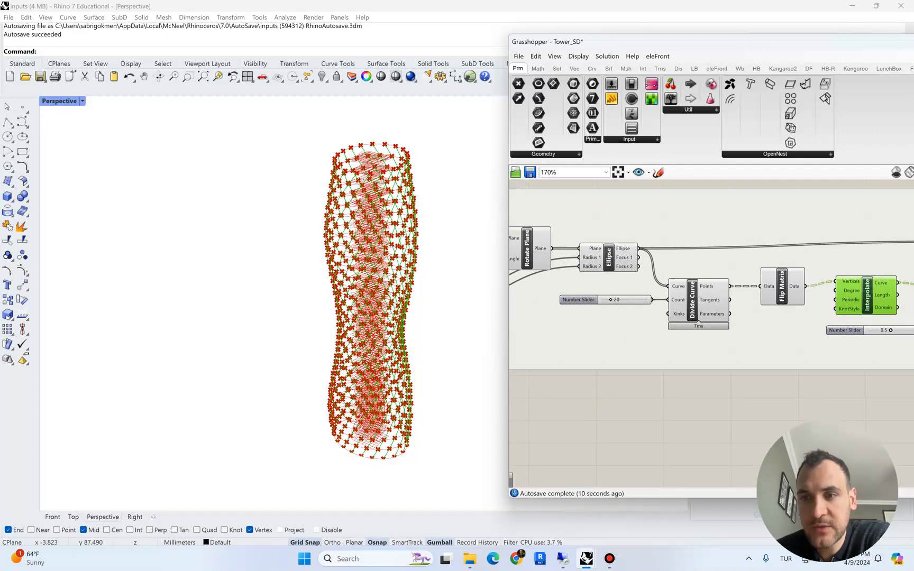
# Turn off the previews of the Rotate Plane, Ellipse, Divide Curve and Flip Matrix components together.
pyautogui.moveTo(800, 385); pyautogui.dragTo(525, 214)
pyautogui.click(607, 57)
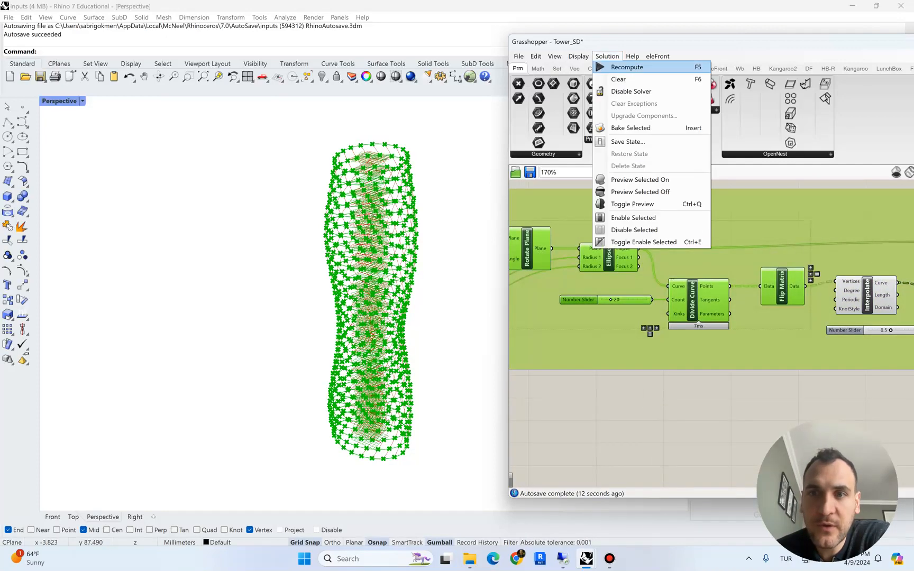
pyautogui.click(639, 191)
pyautogui.moveTo(296, 296); pyautogui.dragTo(475, 339, button='right')
# Enable the Pipe component fed by the interpolated curves and check the piped lattice in the viewport.
pyautogui.moveTo(756, 365); pyautogui.dragTo(619, 372, button='right')
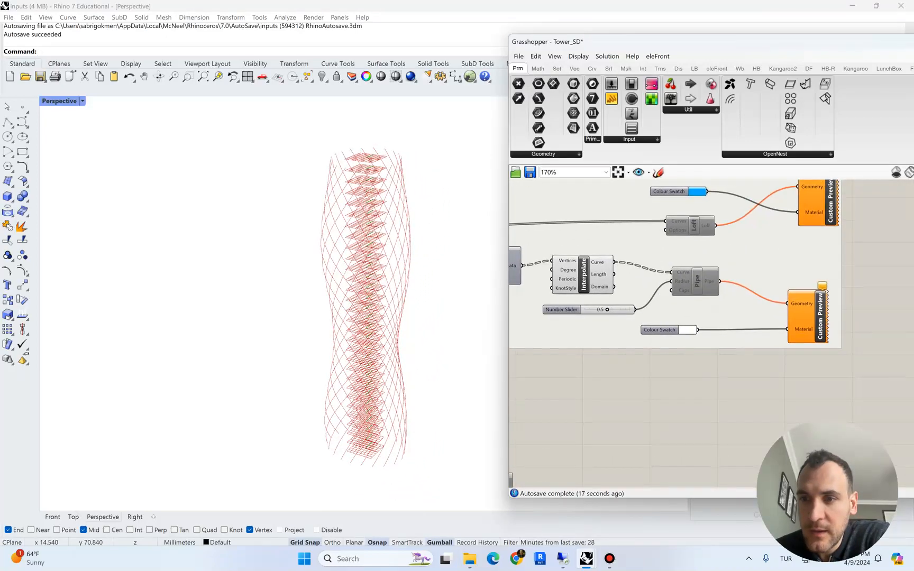
pyautogui.rightClick(700, 278)
pyautogui.click(724, 305)
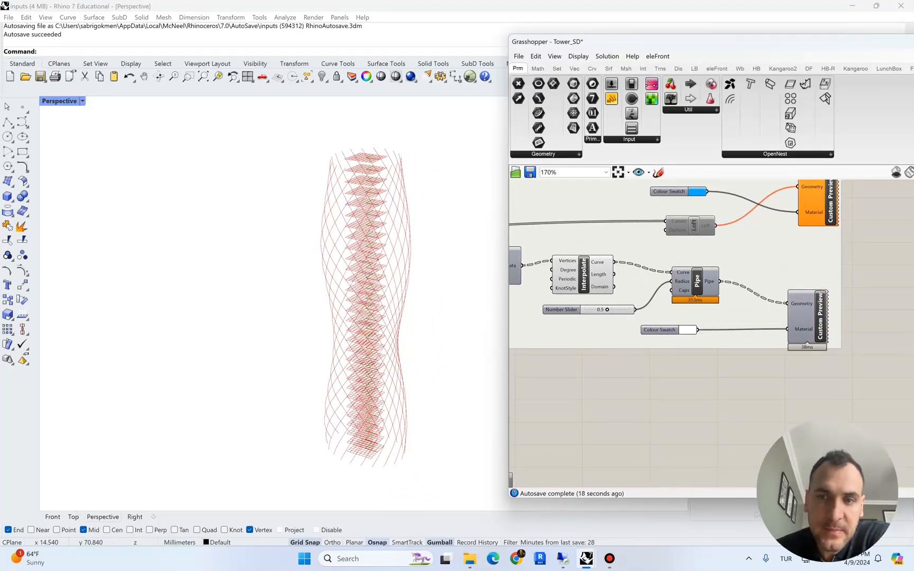
pyautogui.moveTo(296, 296); pyautogui.dragTo(391, 259, button='right')
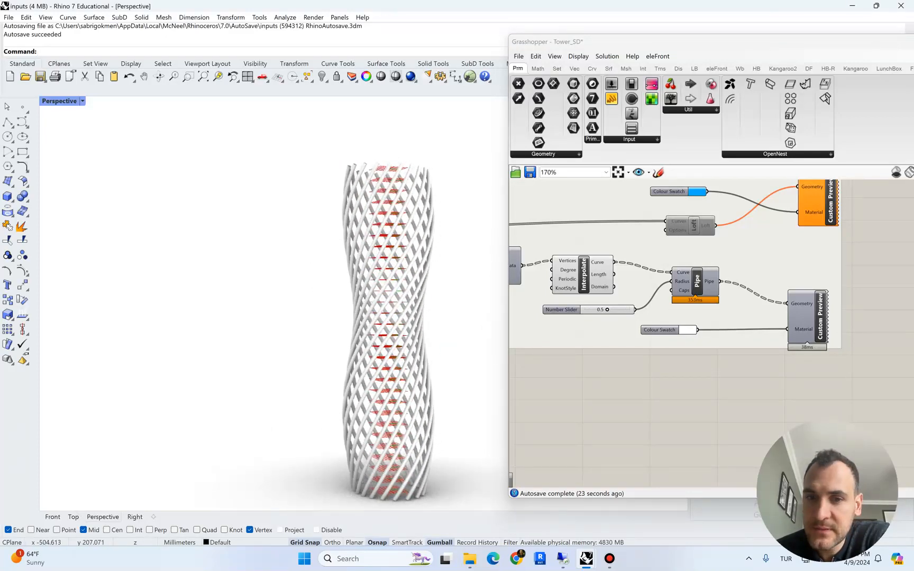
# Set the Pipe component's radius slider to 0.3.
pyautogui.click(571, 292)
pyautogui.scroll(5, 570, 292)
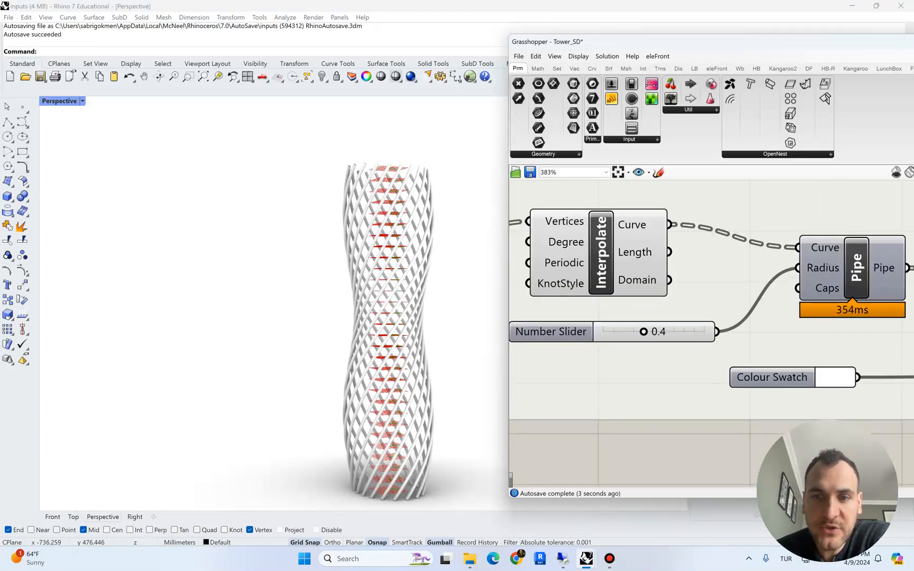
pyautogui.scroll(-5, 677, 317)
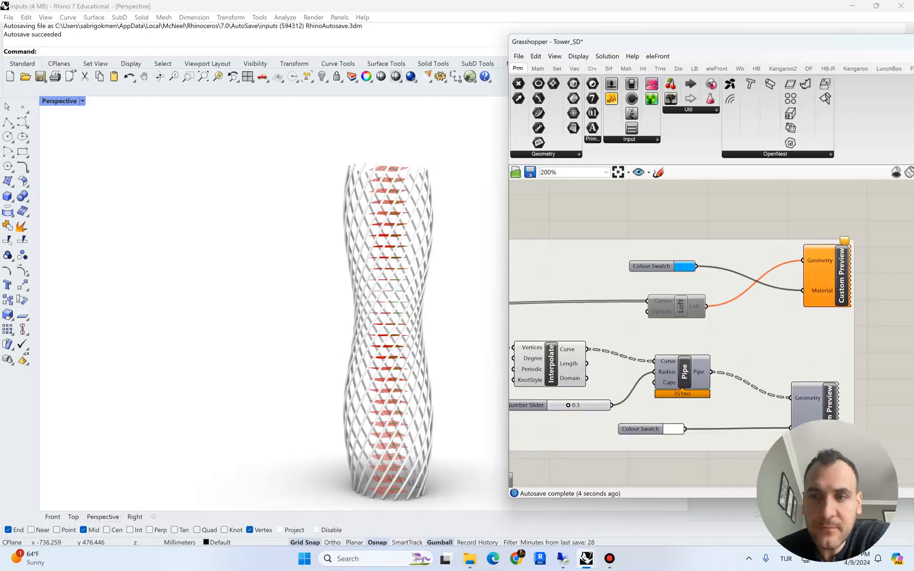
# Enable the Loft component that builds the blue tower surface from the ellipses.
pyautogui.rightClick(678, 313)
pyautogui.click(702, 329)
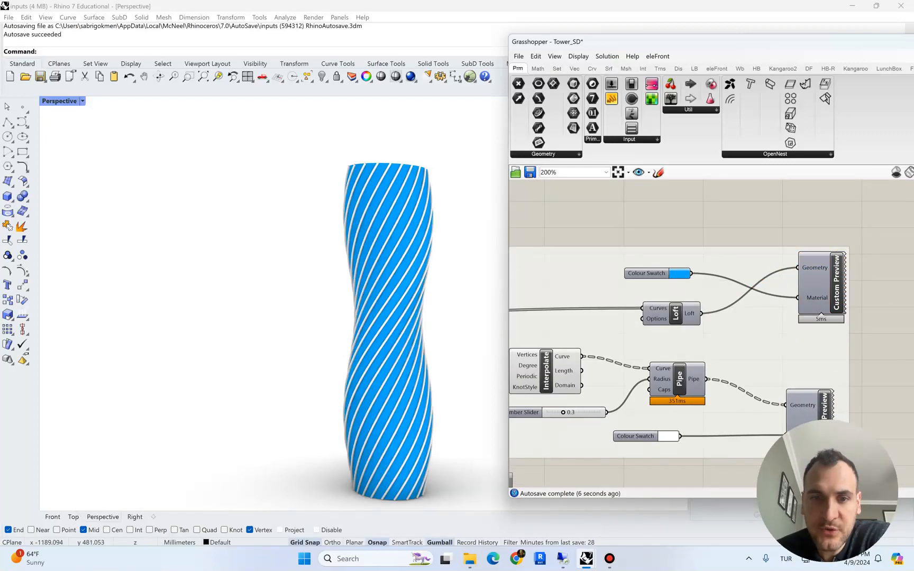
pyautogui.scroll(-10, 800, 331)
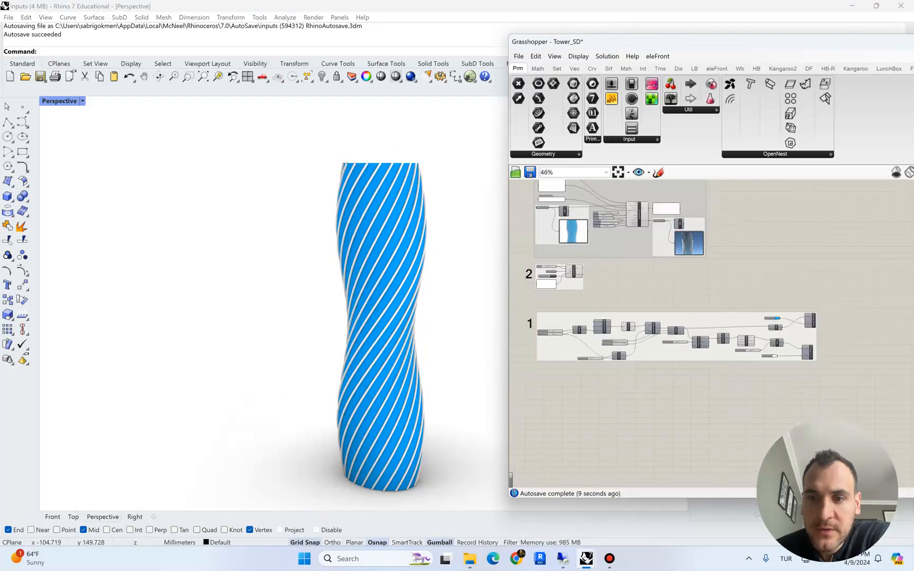
# Set the Series step slider that controls the plane rotation to 7.
pyautogui.scroll(10, 548, 329)
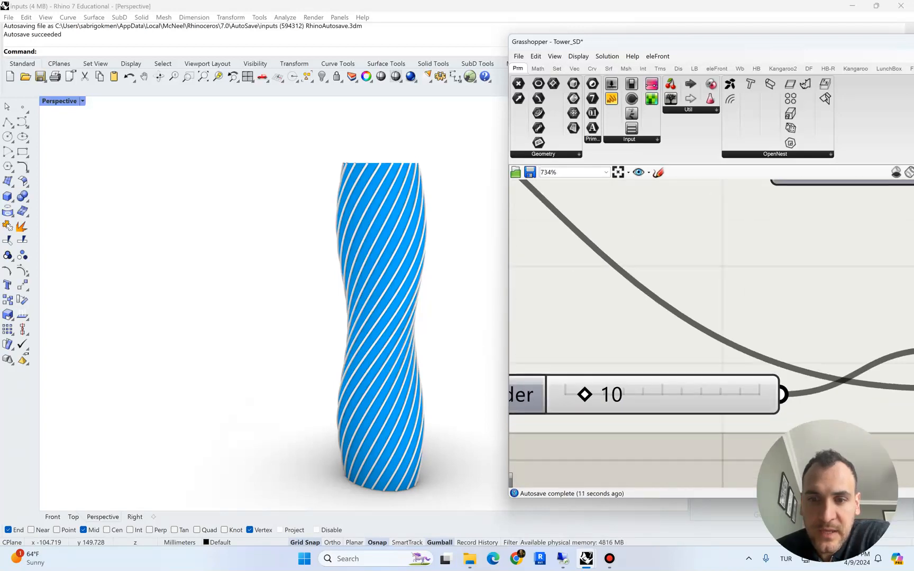
pyautogui.moveTo(585, 395); pyautogui.dragTo(579, 395)
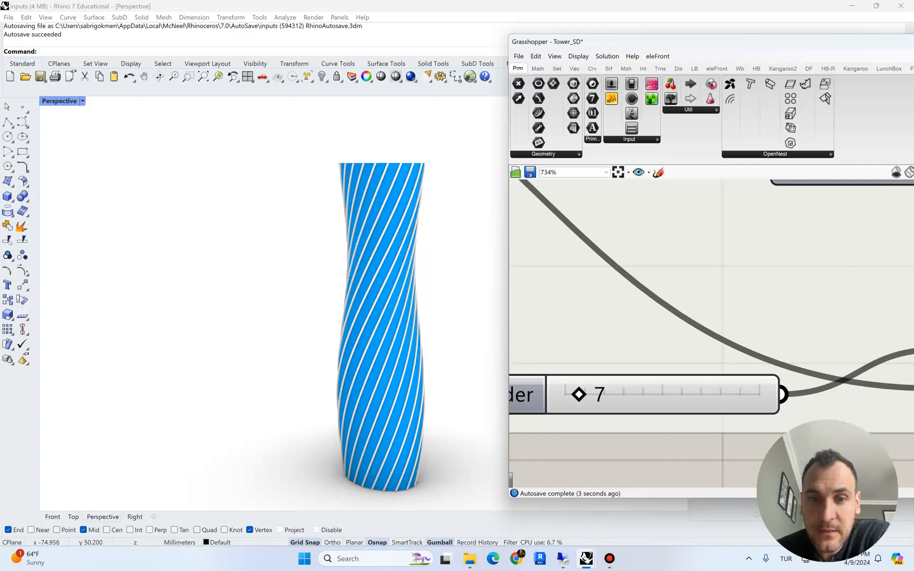
pyautogui.scroll(-8, 711, 328)
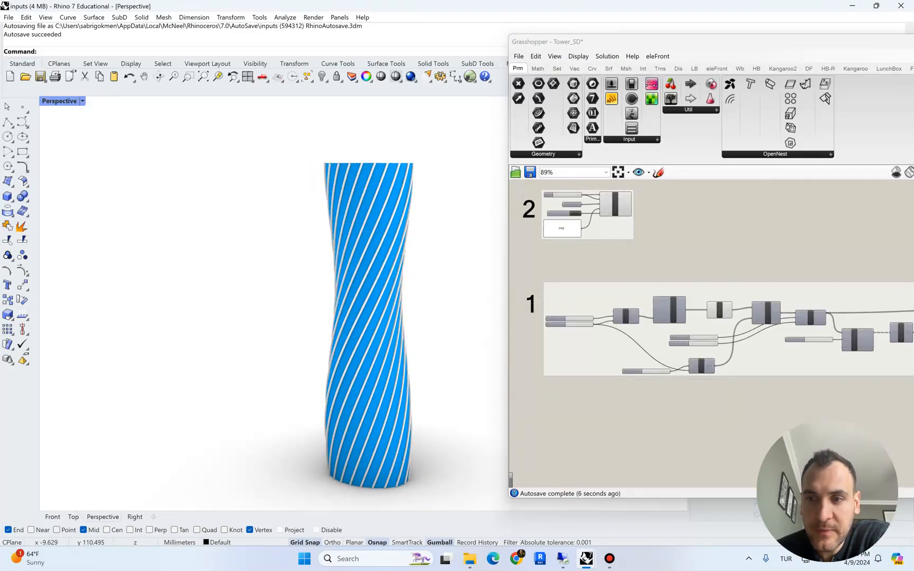
# Turn off the preview of the XY Plane component.
pyautogui.scroll(2, 708, 315)
pyautogui.click(723, 307)
pyautogui.rightClick(724, 307)
pyautogui.click(750, 326)
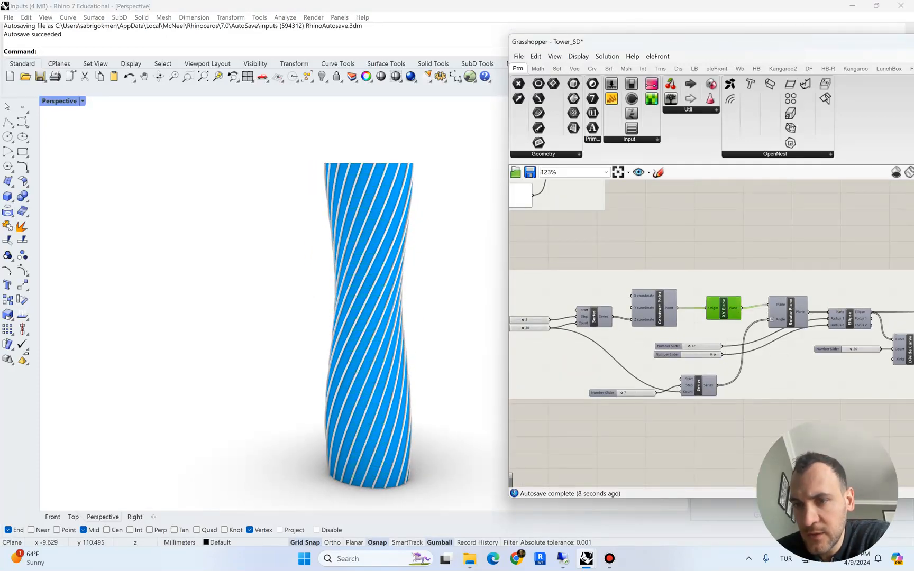
# Set the Divide Curve component's count slider to 32 to make the tower's pipes denser.
pyautogui.moveTo(778, 364); pyautogui.dragTo(628, 344, button='right')
pyautogui.moveTo(907, 336); pyautogui.dragTo(654, 327, button='right')
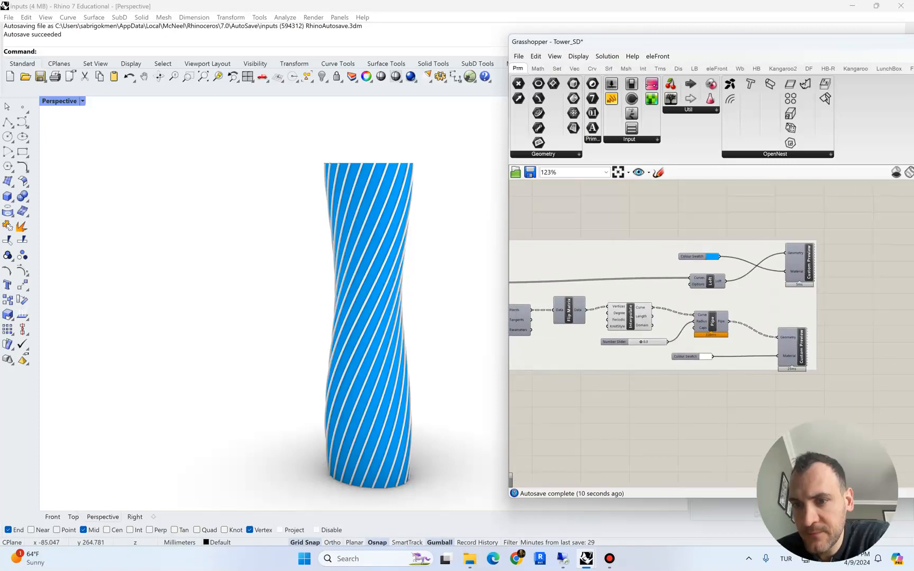
pyautogui.scroll(3, 657, 328)
pyautogui.scroll(-5, 687, 286)
pyautogui.scroll(2, 521, 298)
pyautogui.moveTo(521, 298); pyautogui.dragTo(666, 309, button='right')
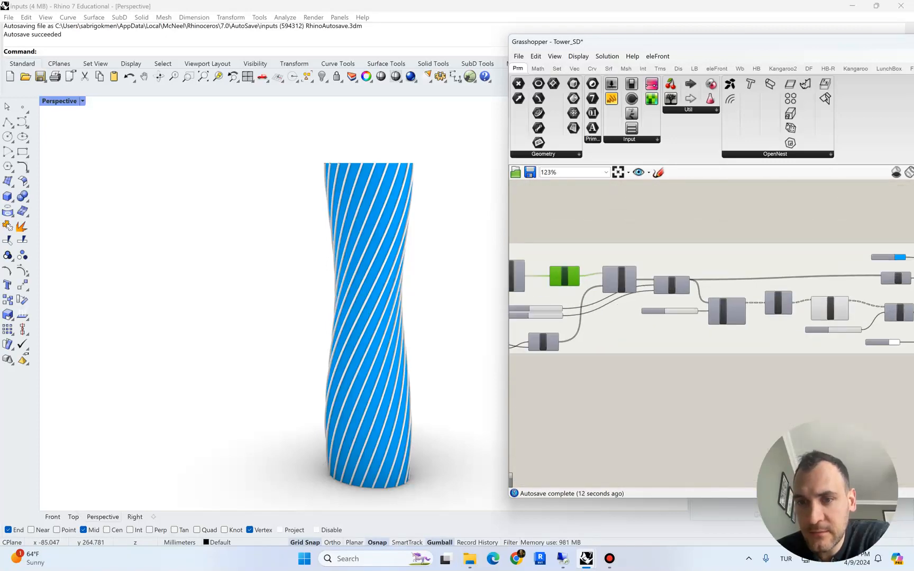
pyautogui.scroll(7, 666, 309)
pyautogui.moveTo(681, 313); pyautogui.dragTo(693, 313)
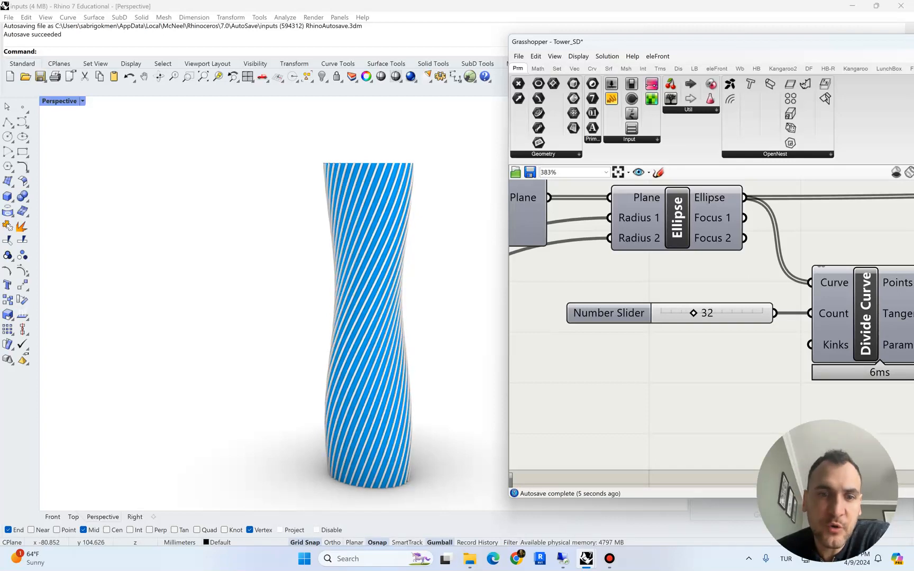
# Examine the twisted tower's pipes and lofted surface in the perspective viewport, both as a whole and close up.
pyautogui.scroll(-6, 384, 367)
pyautogui.moveTo(384, 367)
pyautogui.mouseDown(button='right')
pyautogui.moveTo(343, 354)
pyautogui.moveTo(394, 371)
pyautogui.mouseUp(button='right')
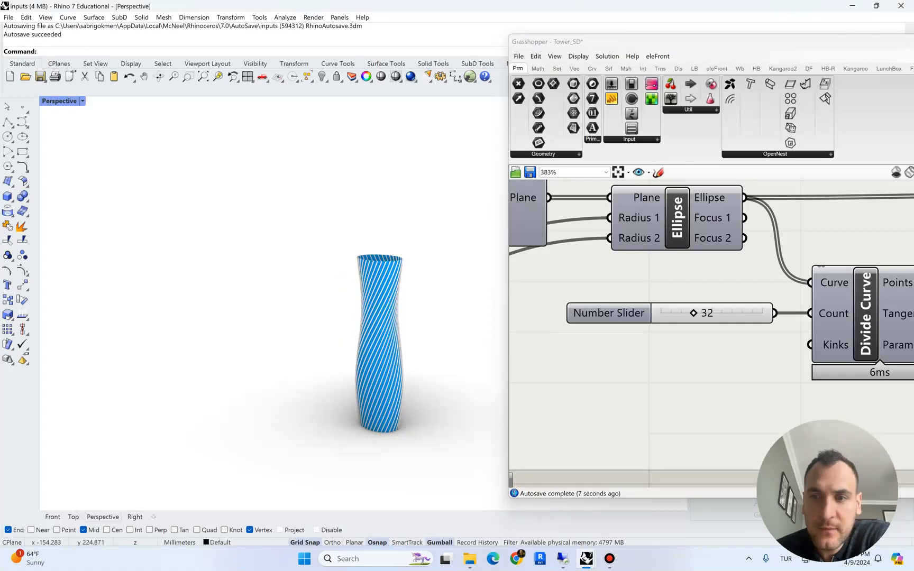
pyautogui.scroll(-7, 744, 330)
pyautogui.moveTo(744, 330); pyautogui.dragTo(730, 399, button='right')
pyautogui.click(700, 394)
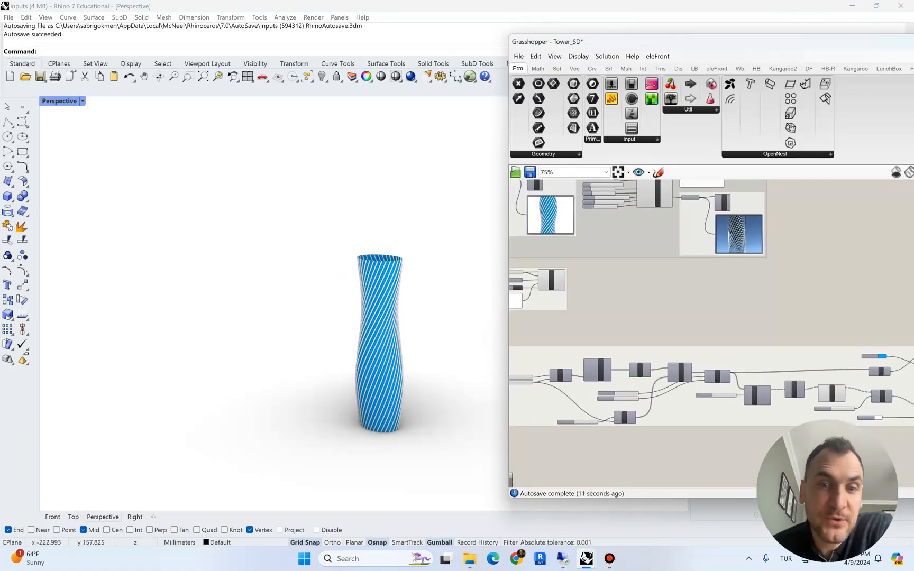
pyautogui.scroll(3, 423, 333)
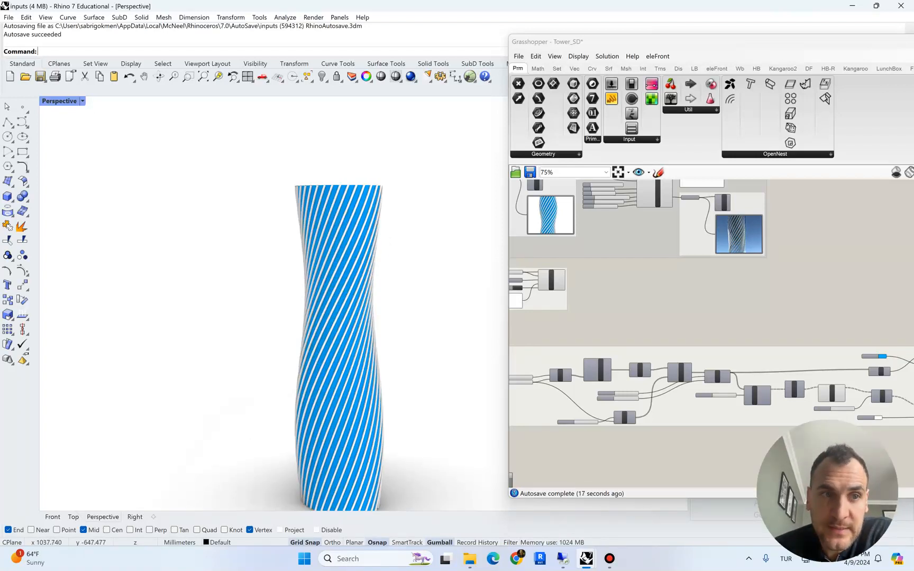
pyautogui.scroll(7, 366, 394)
pyautogui.moveTo(365, 394); pyautogui.dragTo(394, 397, button='right')
pyautogui.scroll(6, 383, 397)
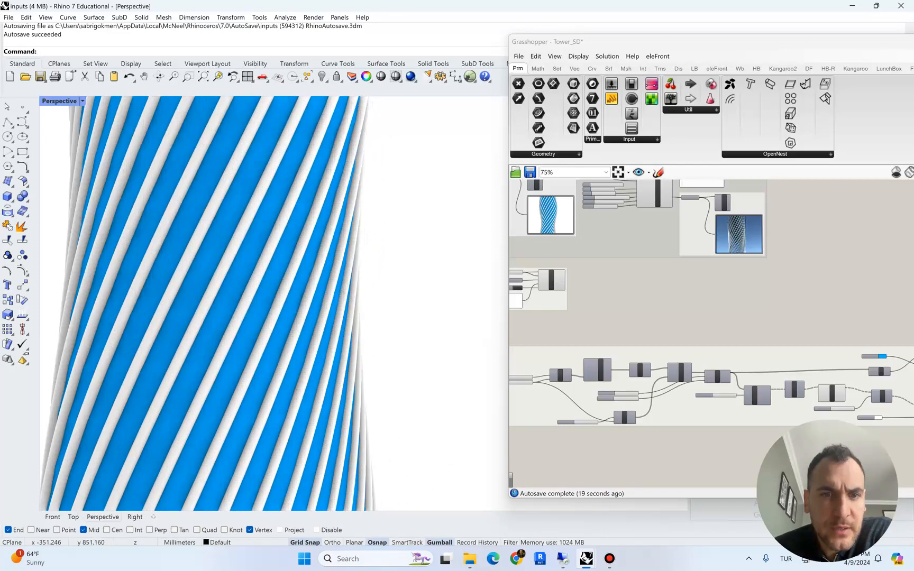
pyautogui.scroll(-8, 383, 397)
pyautogui.scroll(-2, 354, 392)
pyautogui.scroll(2, 349, 391)
pyautogui.scroll(-4, 339, 388)
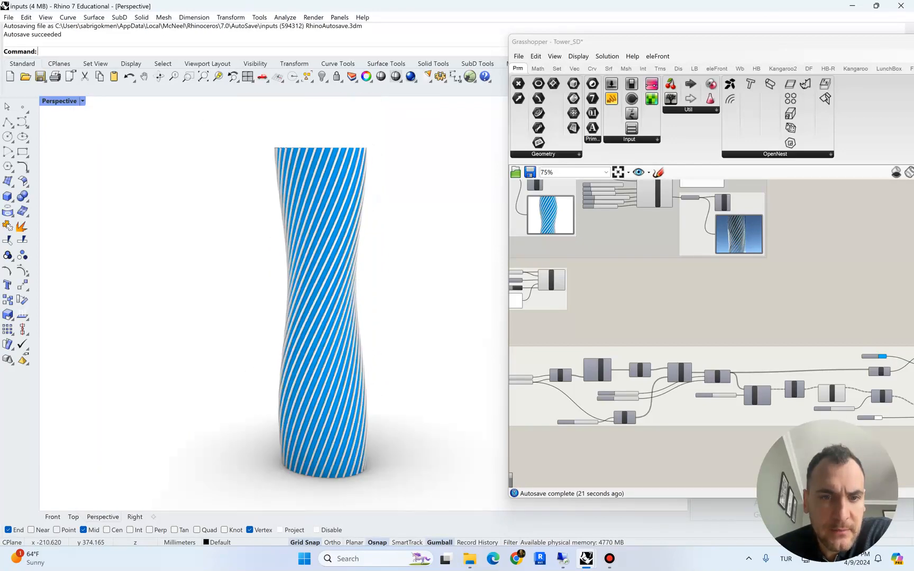
pyautogui.scroll(5, 336, 364)
pyautogui.scroll(2, 296, 304)
pyautogui.scroll(3, 296, 304)
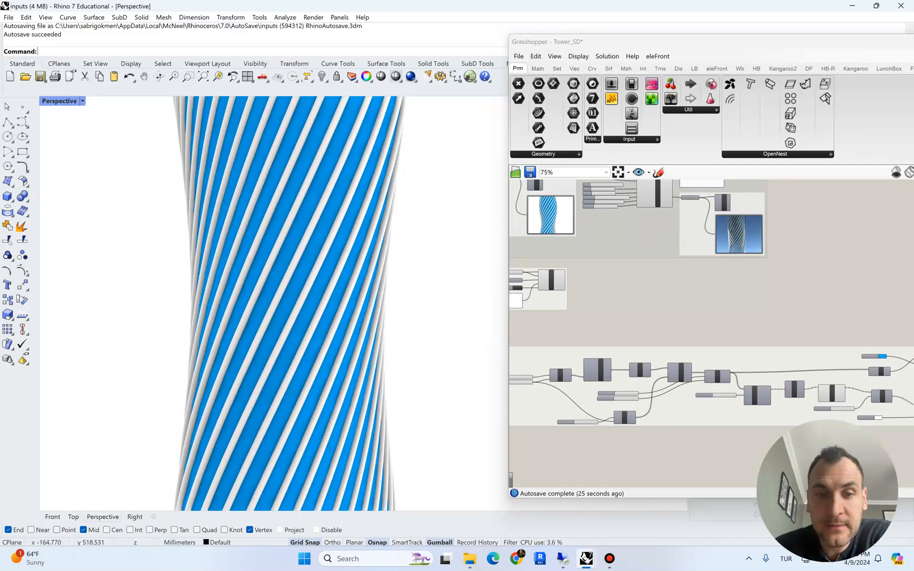
# Minimize the Grasshopper window and set the perspective view's camera lens length to 25 mm.
pyautogui.moveTo(825, 41); pyautogui.dragTo(657, 54)
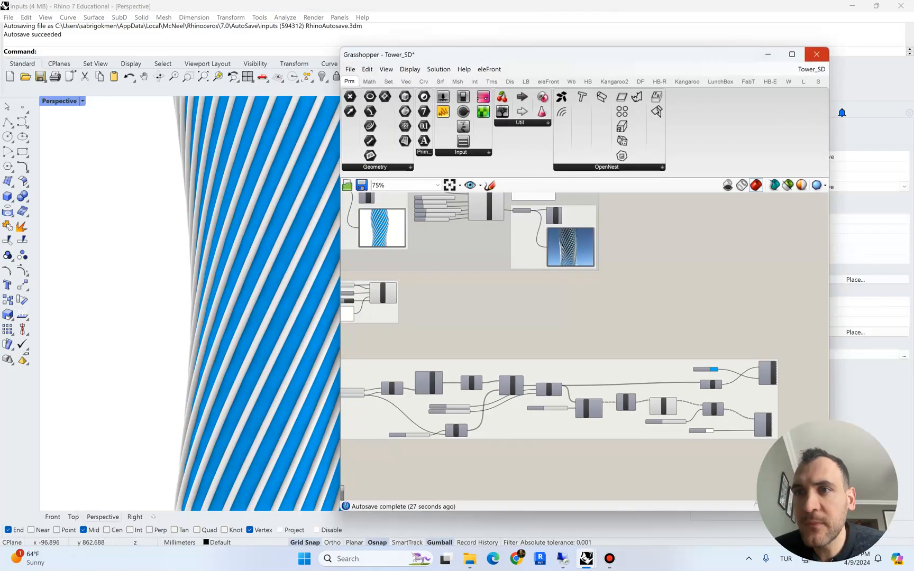
pyautogui.click(765, 55)
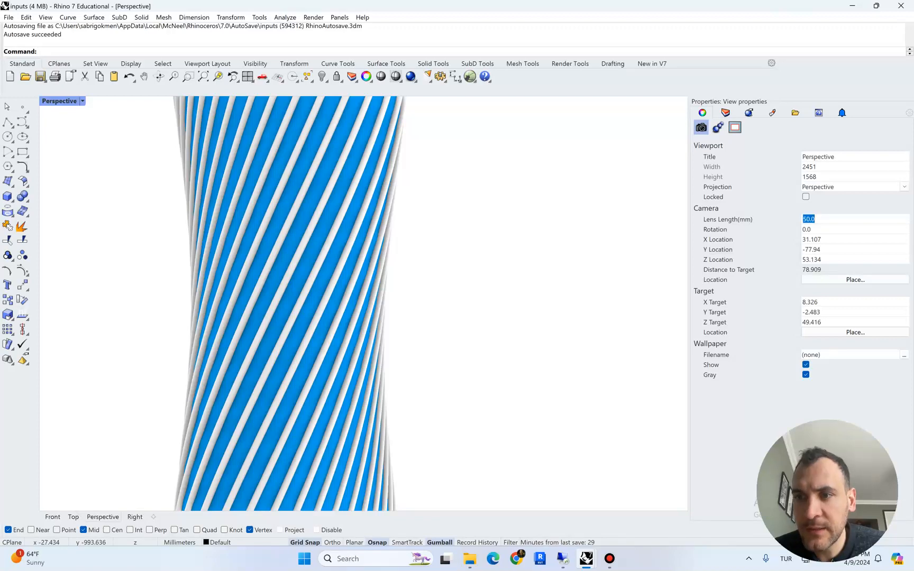
pyautogui.write('25')
pyautogui.press('Return')
# Frame a close-up perspective view of the middle part of the twisted tower.
pyautogui.scroll(5, 325, 304)
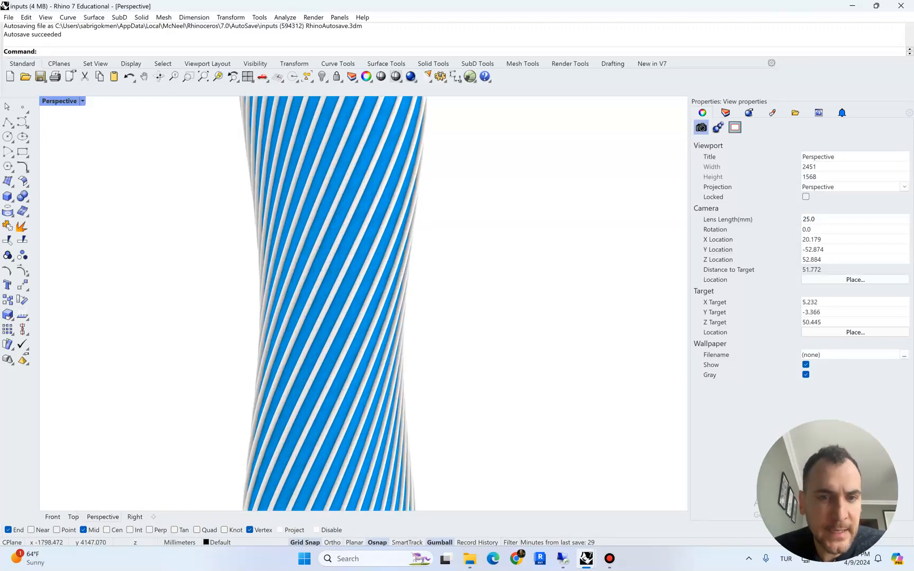
pyautogui.scroll(4, 352, 303)
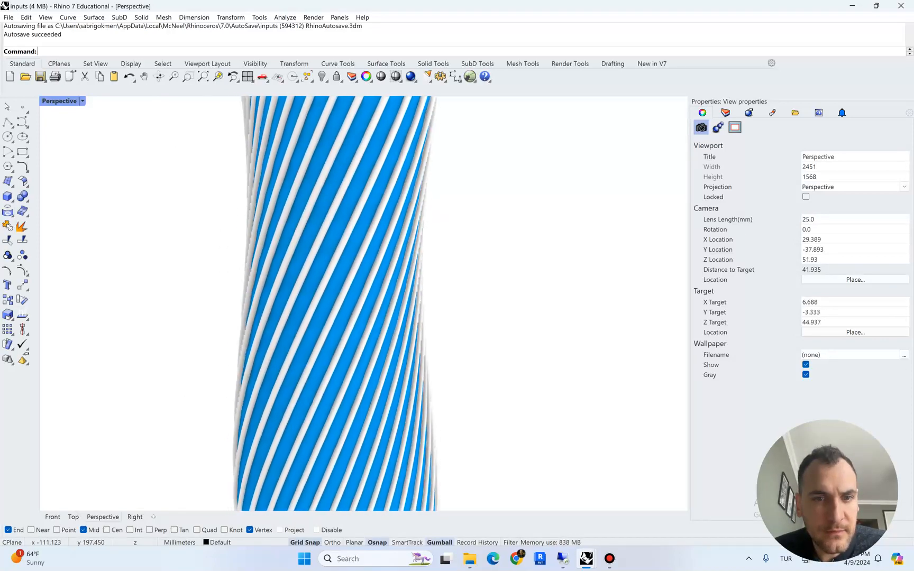
pyautogui.moveTo(290, 238); pyautogui.dragTo(291, 182, button='right')
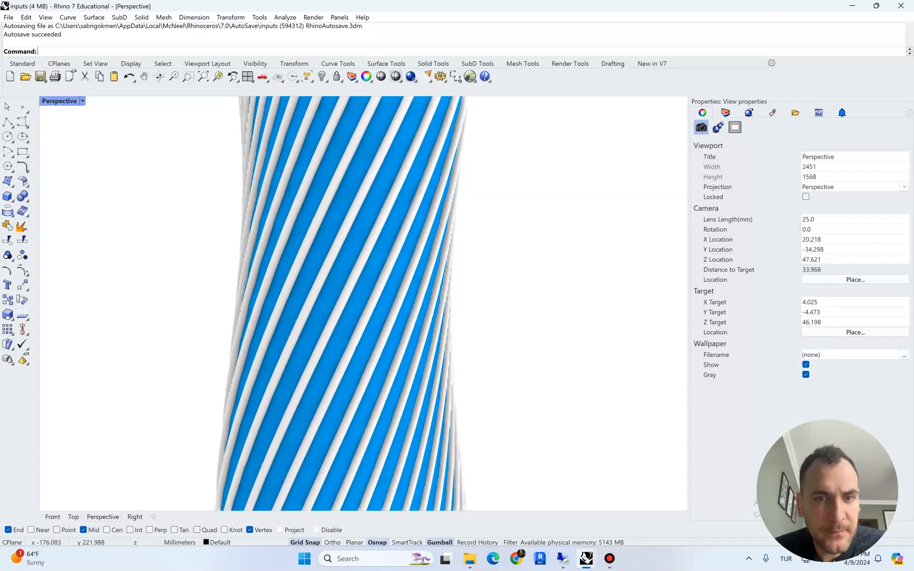
pyautogui.moveTo(350, 308); pyautogui.dragTo(371, 153, button='right')
pyautogui.moveTo(361, 196); pyautogui.dragTo(335, 249, button='right')
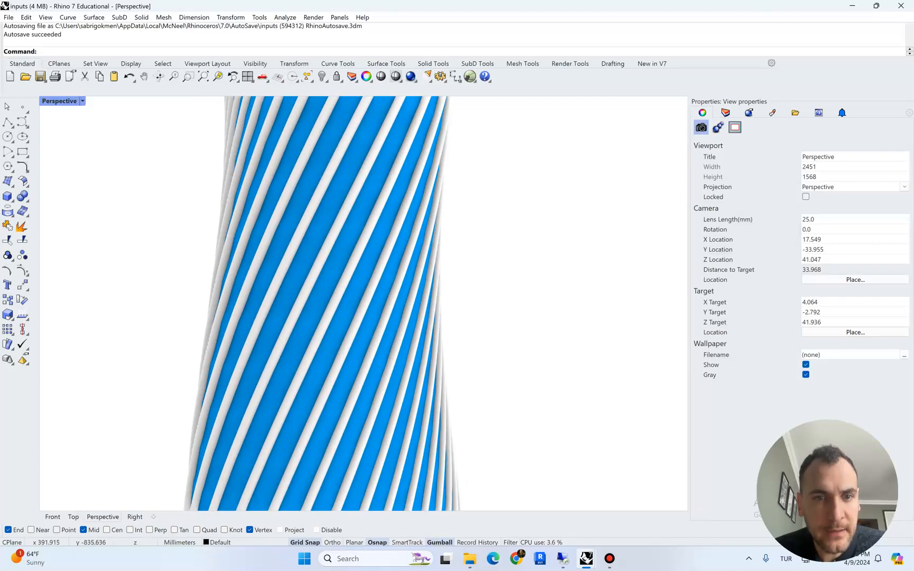
# Fine-tune the close-up perspective of the twisted tower and save it as a named view called "angle".
pyautogui.moveTo(344, 295)
pyautogui.keyDown('shift'); pyautogui.mouseDown(button='right')
pyautogui.moveTo(333, 290)
pyautogui.moveTo(332, 301)
pyautogui.mouseUp(button='right'); pyautogui.keyUp('shift')
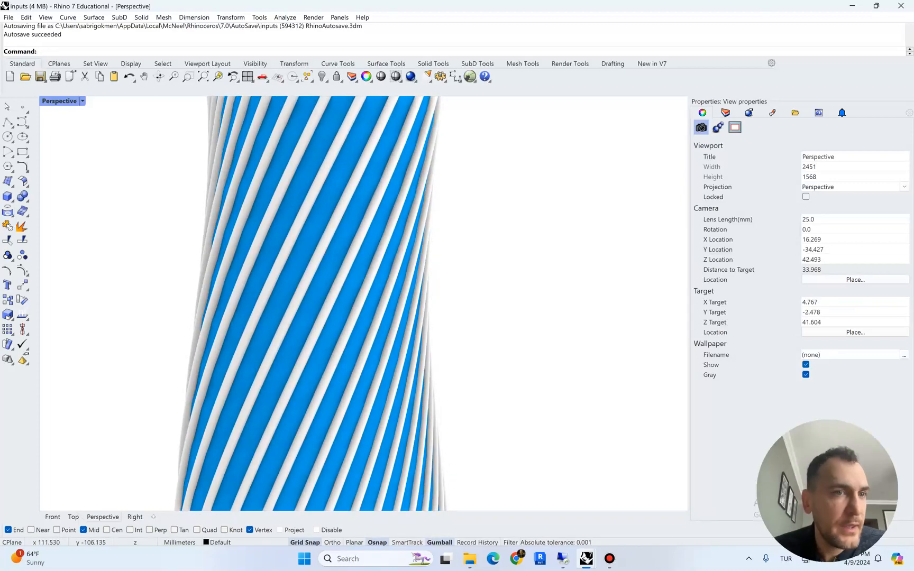
pyautogui.click(82, 101)
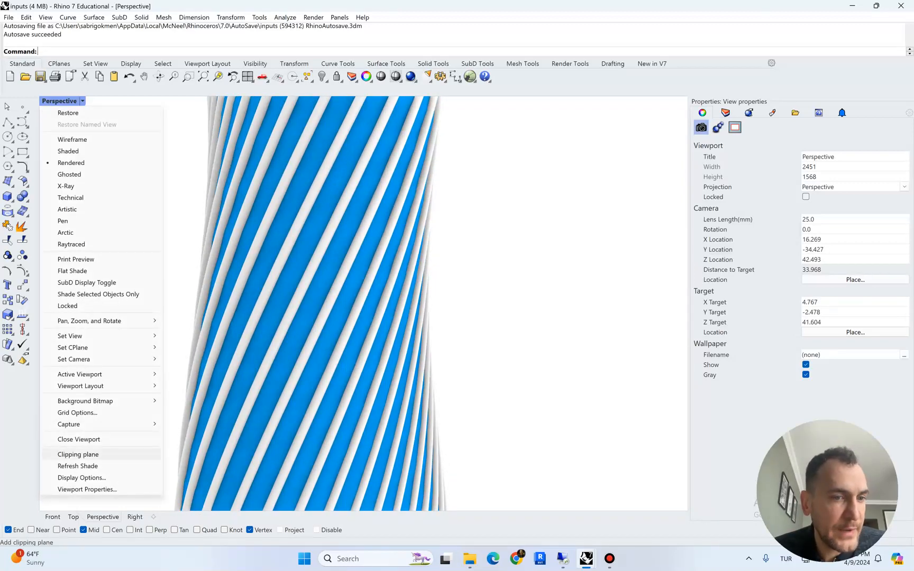
pyautogui.moveTo(106, 336)
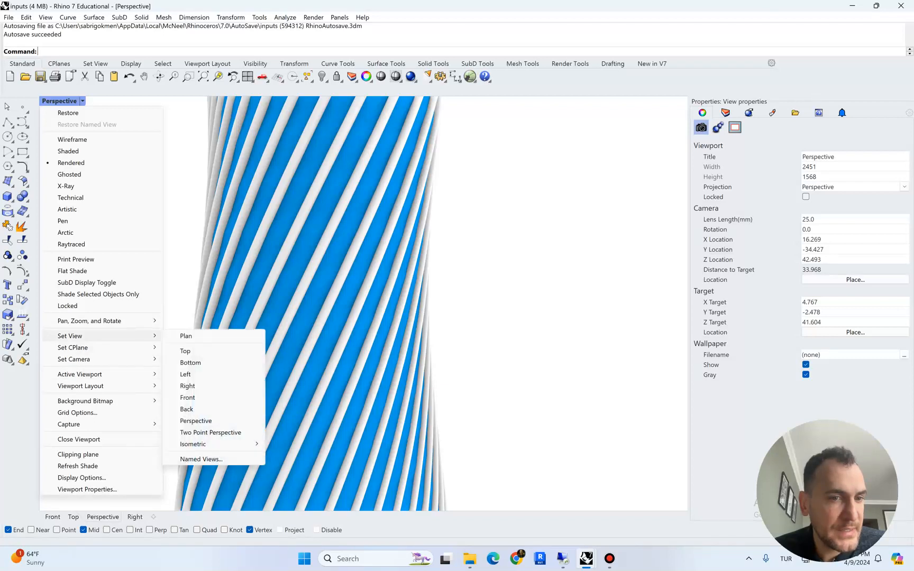
pyautogui.click(201, 459)
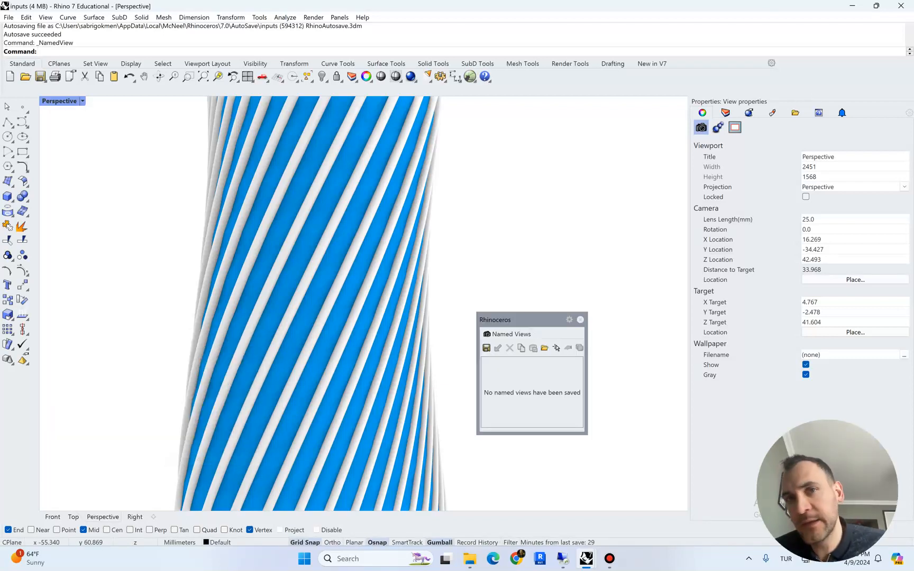
pyautogui.click(486, 347)
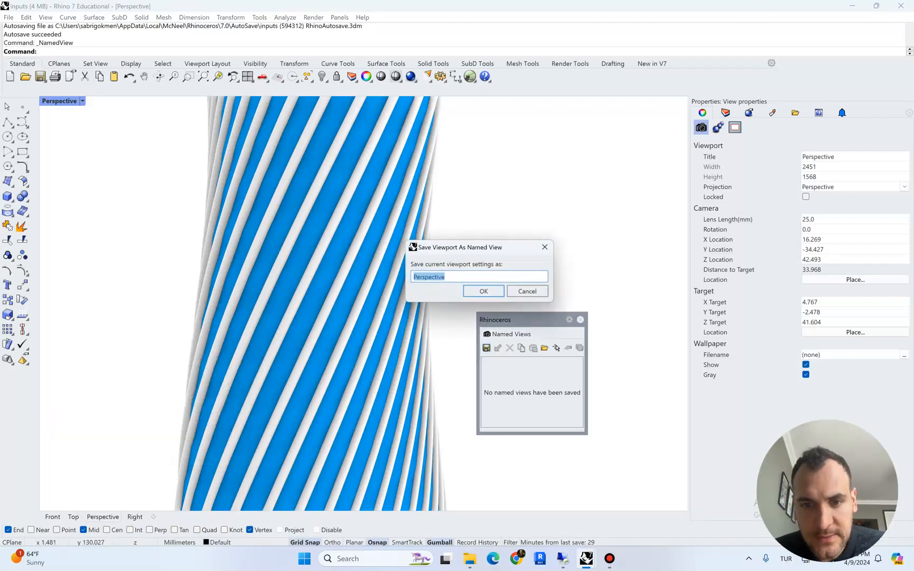
pyautogui.write('angle')
pyautogui.press('Return')
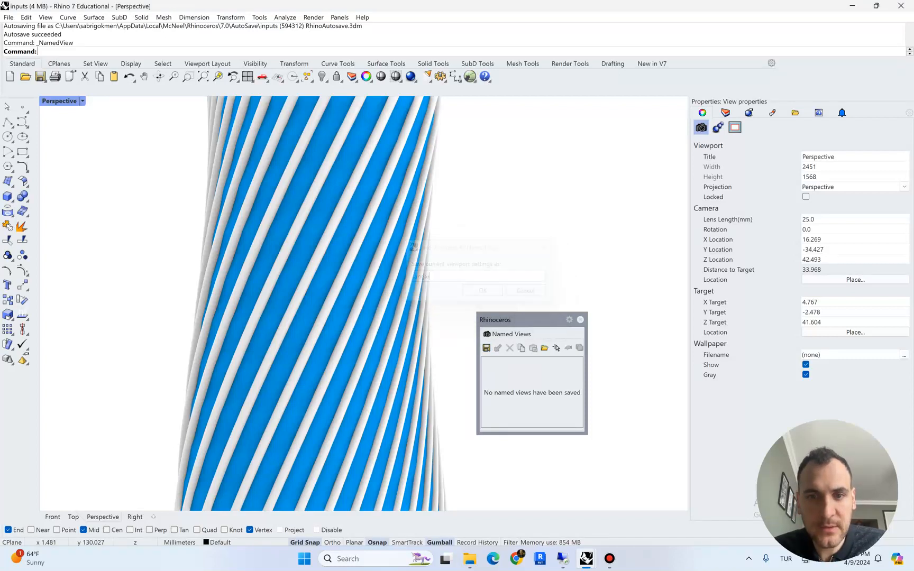
pyautogui.click(580, 320)
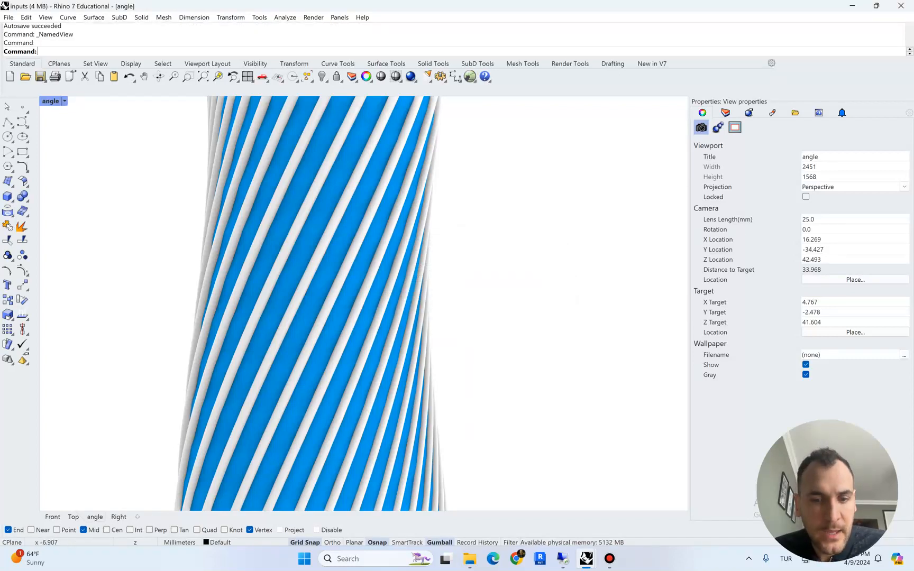
# Reopen the Grasshopper window and set the ExportView group's Save File Path to the Tower folder on the Desktop.
pyautogui.moveTo(586, 558)
pyautogui.click(642, 500)
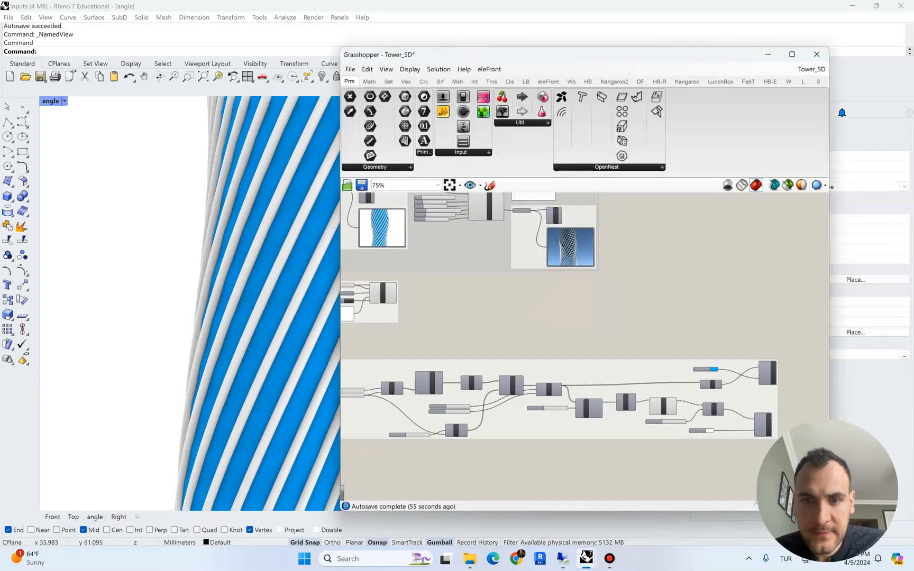
pyautogui.moveTo(365, 294); pyautogui.dragTo(535, 315, button='right')
pyautogui.scroll(3, 506, 313)
pyautogui.scroll(5, 531, 306)
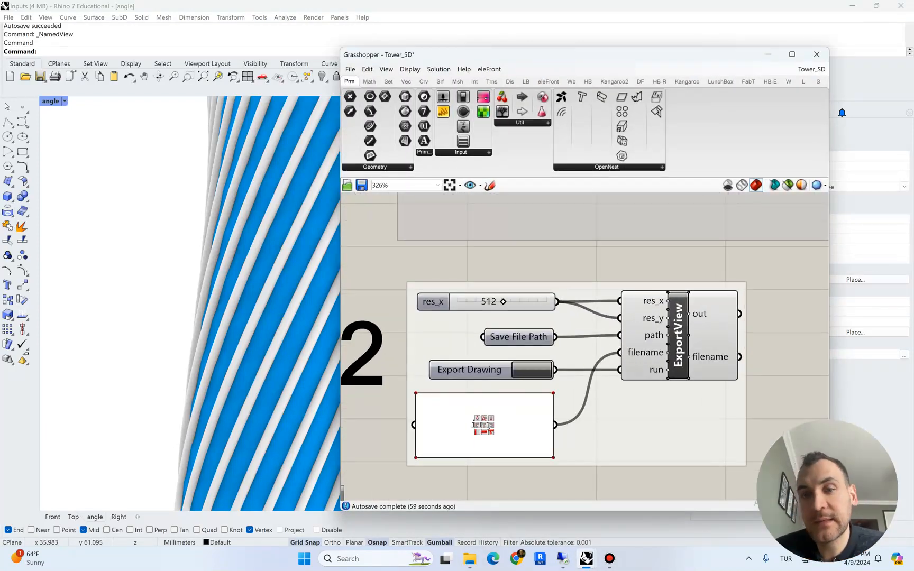
pyautogui.moveTo(473, 424); pyautogui.dragTo(509, 417, button='right')
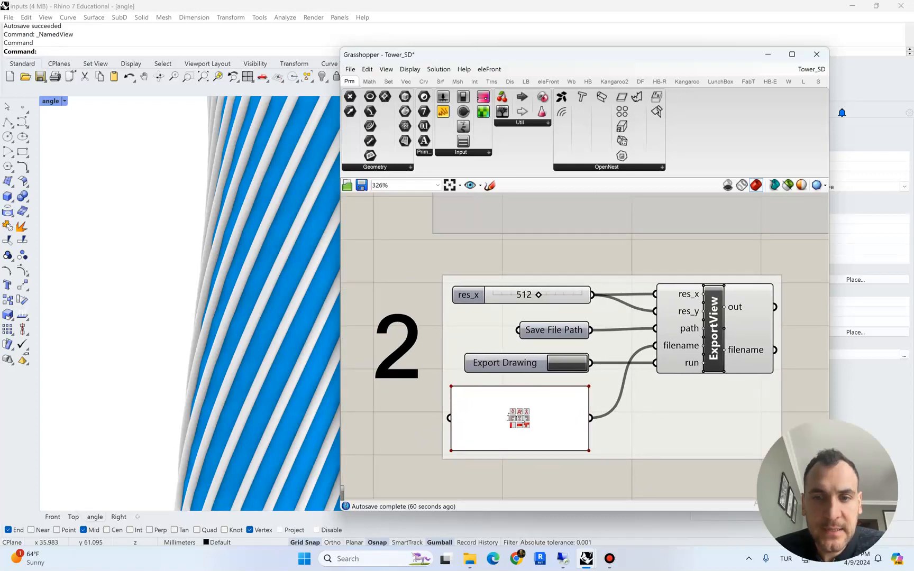
pyautogui.rightClick(547, 330)
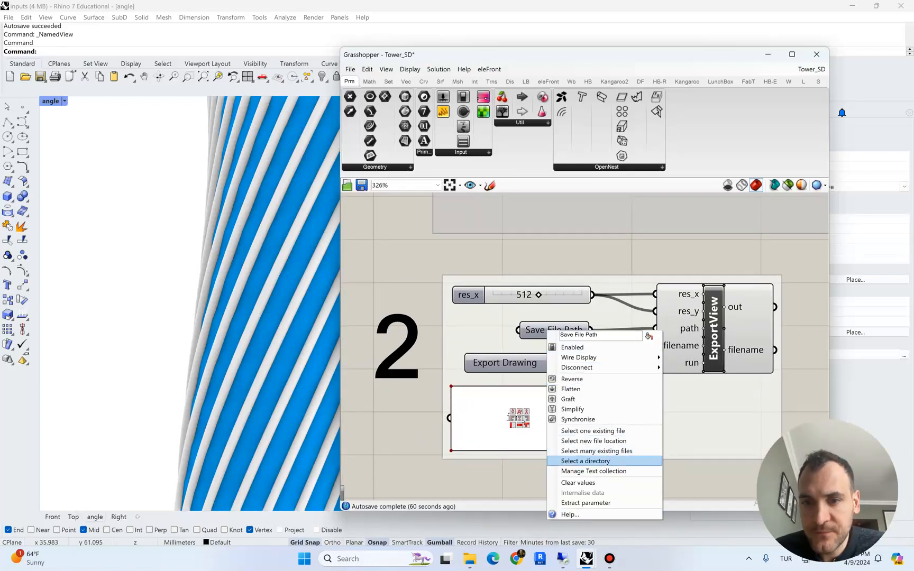
pyautogui.click(585, 460)
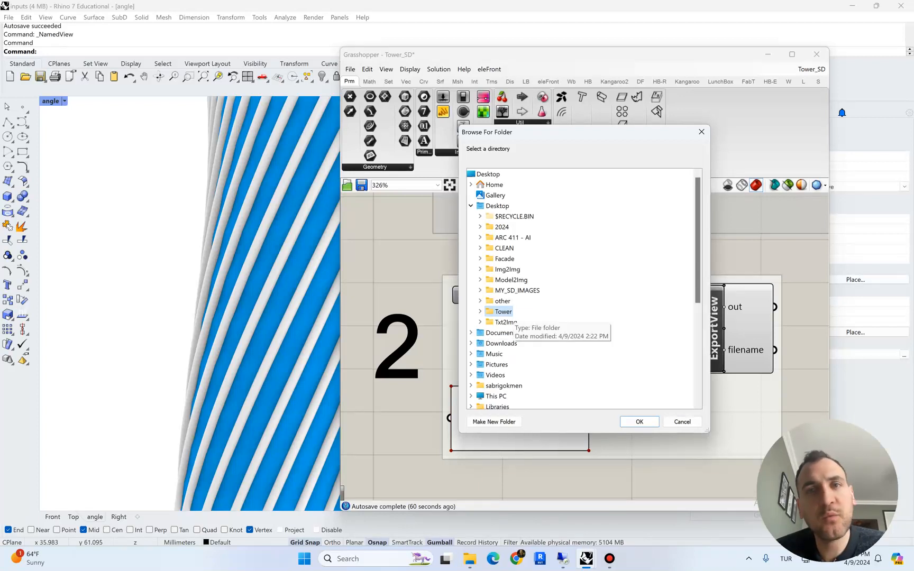
pyautogui.doubleClick(502, 312)
pyautogui.click(639, 422)
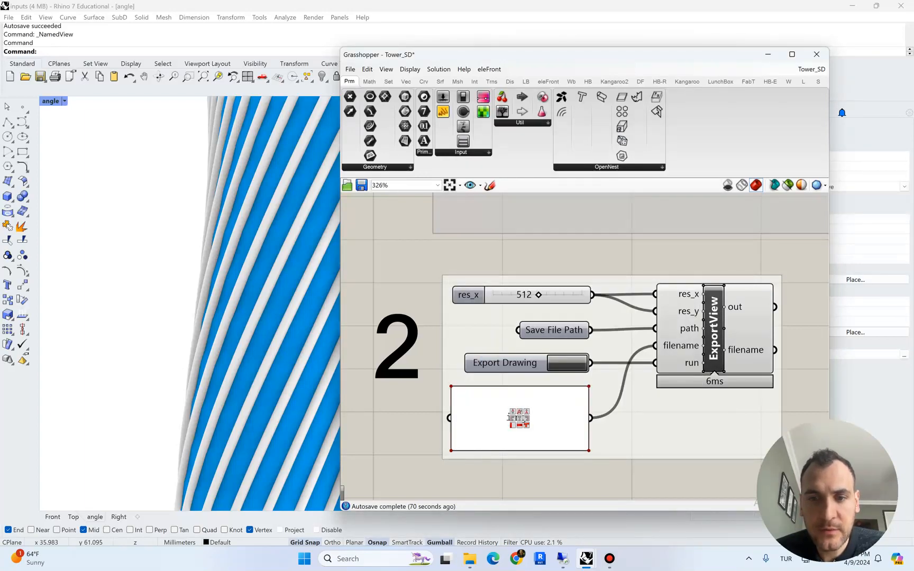
# Run Export Drawing to save the viewport image, and check the exported img.jpg in the Desktop's Tower folder.
pyautogui.click(566, 364)
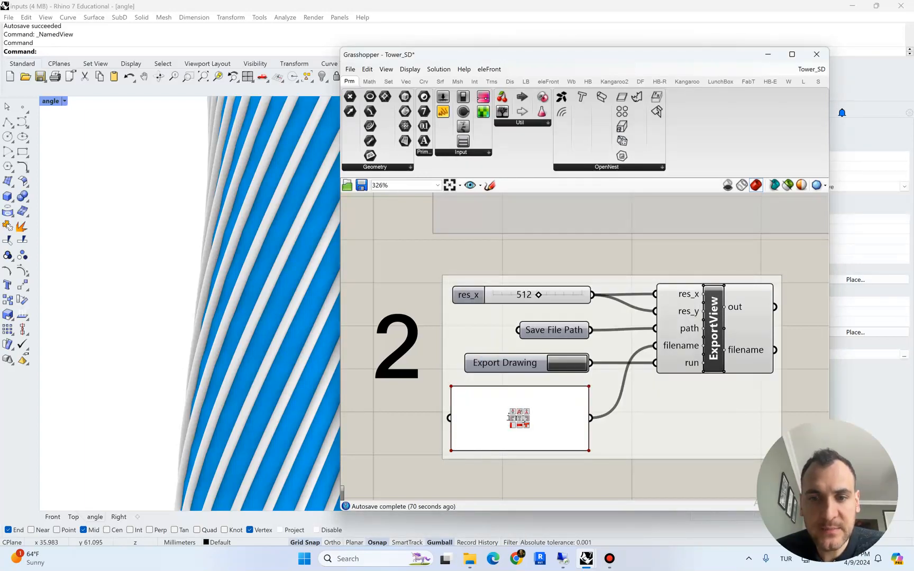
pyautogui.click(470, 558)
pyautogui.click(365, 497)
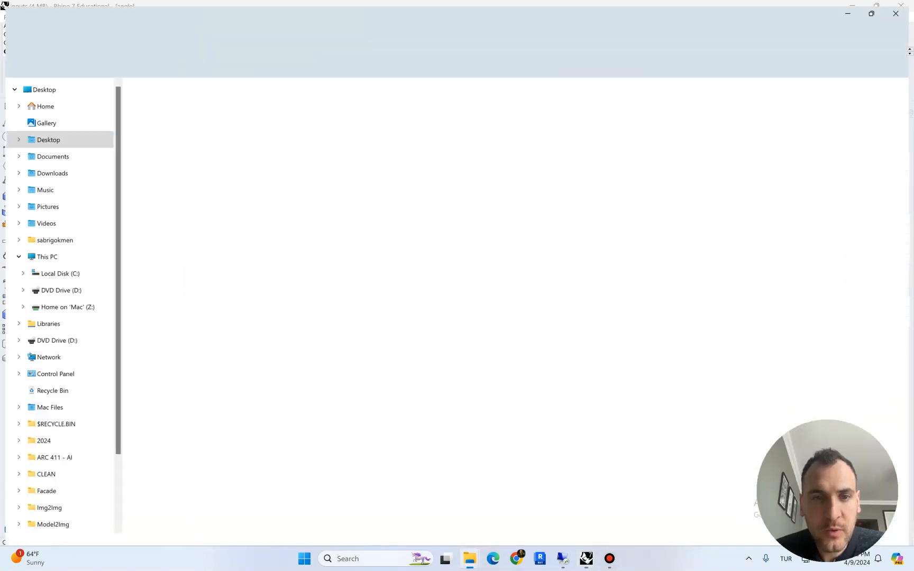
pyautogui.click(321, 111)
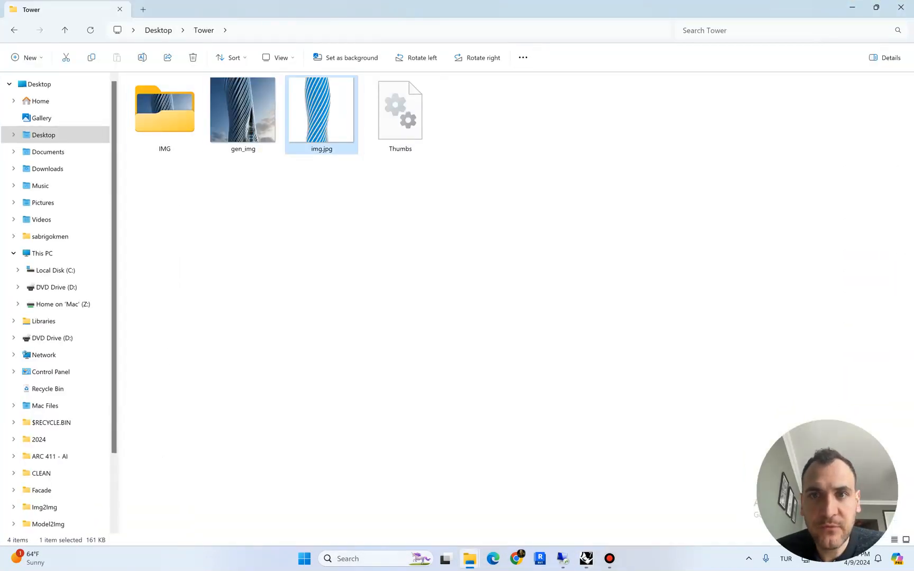
pyautogui.moveTo(502, 9); pyautogui.dragTo(418, 80)
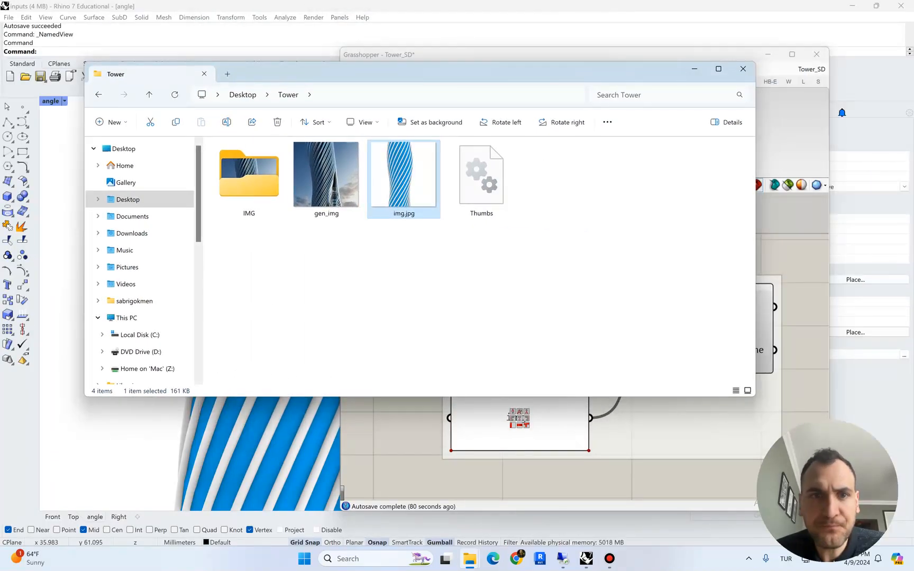
pyautogui.press('BackSpace')
pyautogui.doubleClick(403, 253)
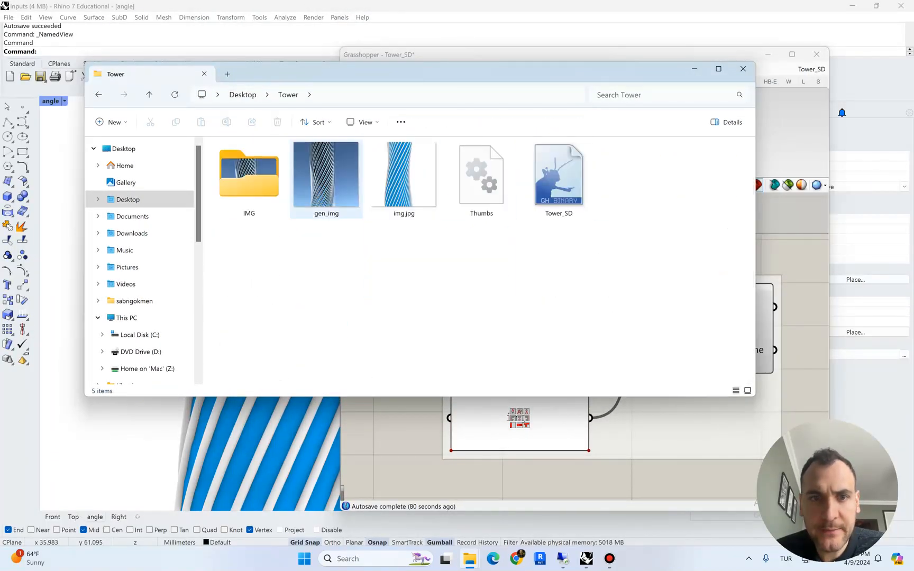
pyautogui.click(404, 180)
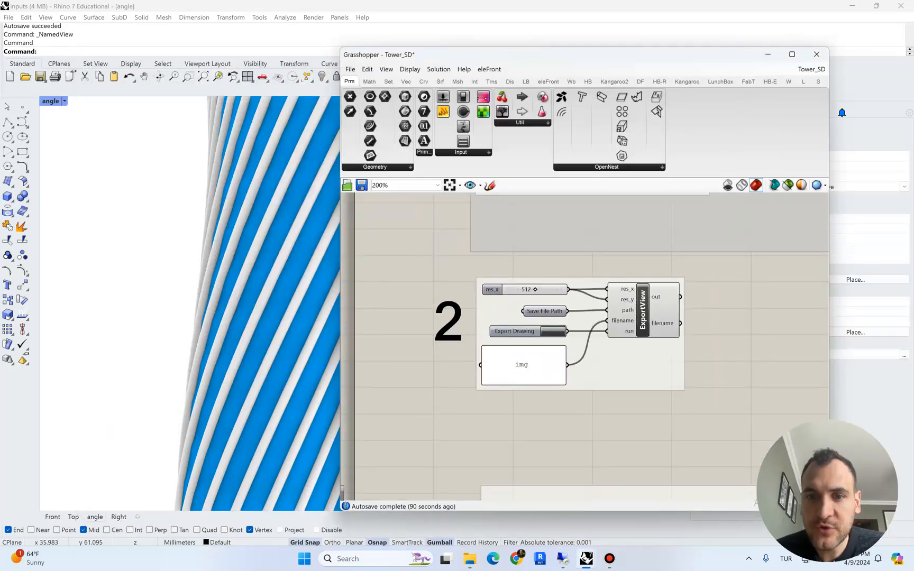
# Set the INPUT IMAGE parameter in the IMG2IMG group to the exported img.jpg from the Tower folder.
pyautogui.moveTo(465, 307); pyautogui.dragTo(449, 372, button='right')
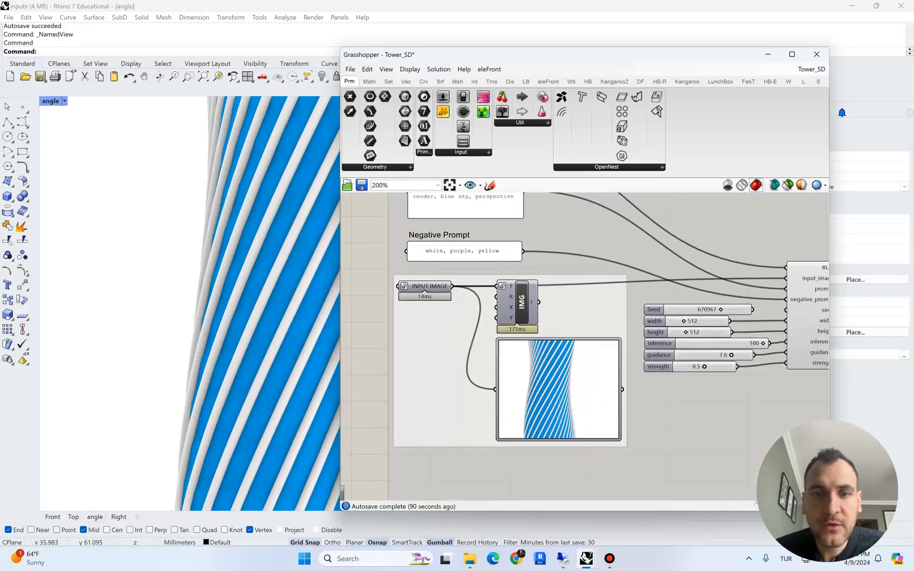
pyautogui.rightClick(428, 285)
pyautogui.click(460, 385)
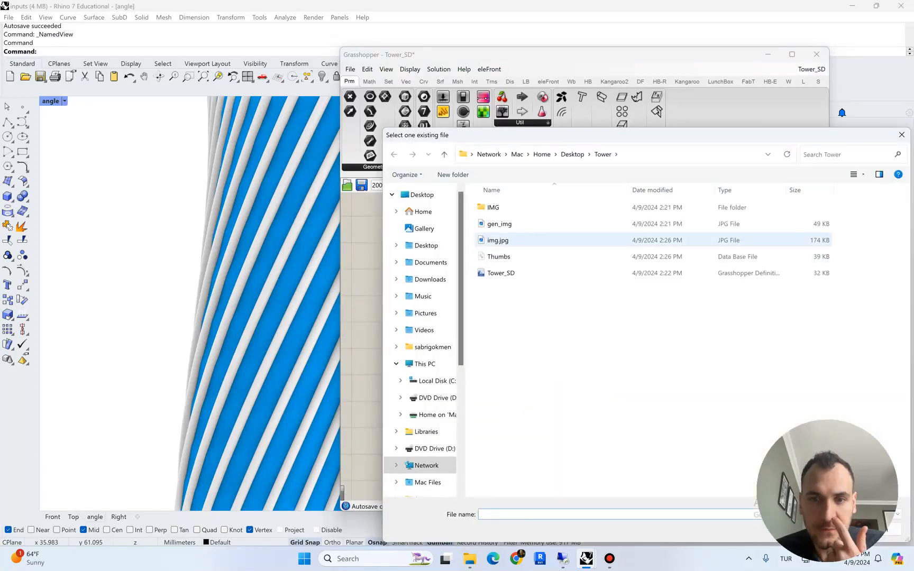
pyautogui.doubleClick(497, 238)
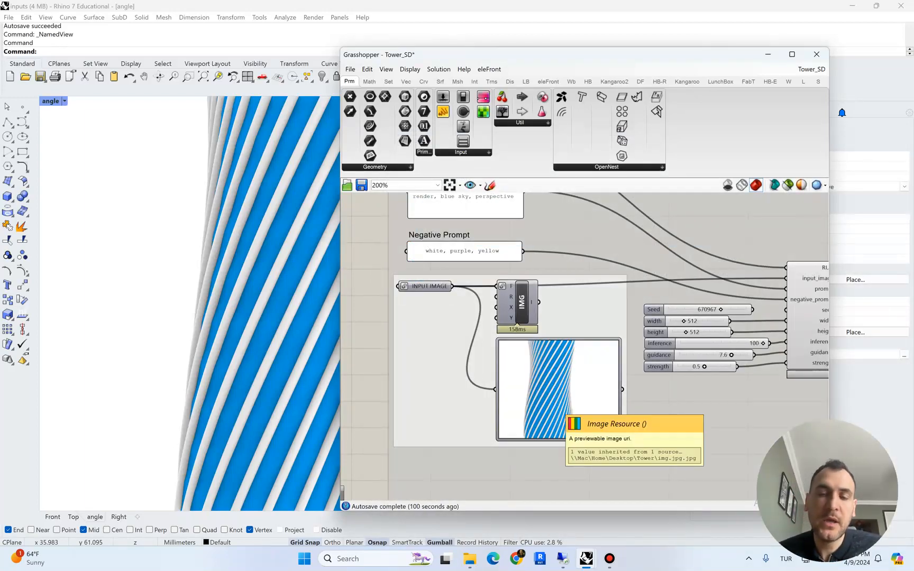
# Review the Prompt and Negative Prompt text feeding the Img2Img component, opening the negative prompt panel without changing it.
pyautogui.moveTo(668, 418); pyautogui.dragTo(588, 400, button='right')
pyautogui.scroll(-2, 584, 341)
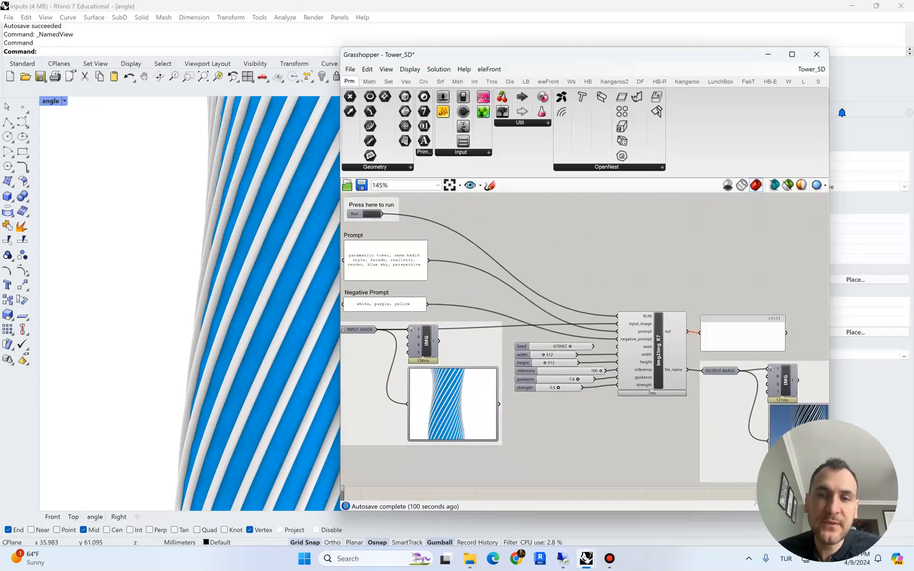
pyautogui.scroll(2, 471, 270)
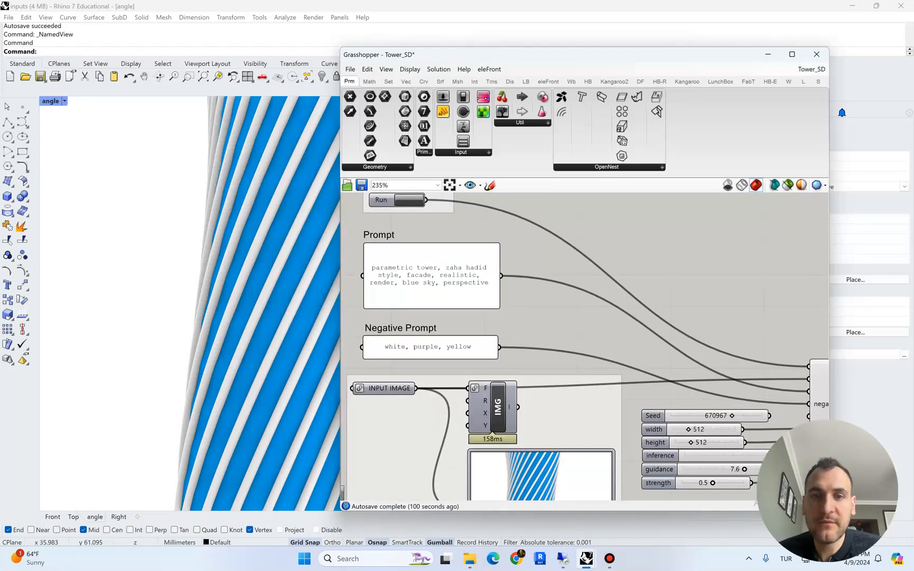
pyautogui.moveTo(452, 281); pyautogui.dragTo(563, 317, button='right')
pyautogui.scroll(2, 540, 312)
pyautogui.scroll(-2, 481, 322)
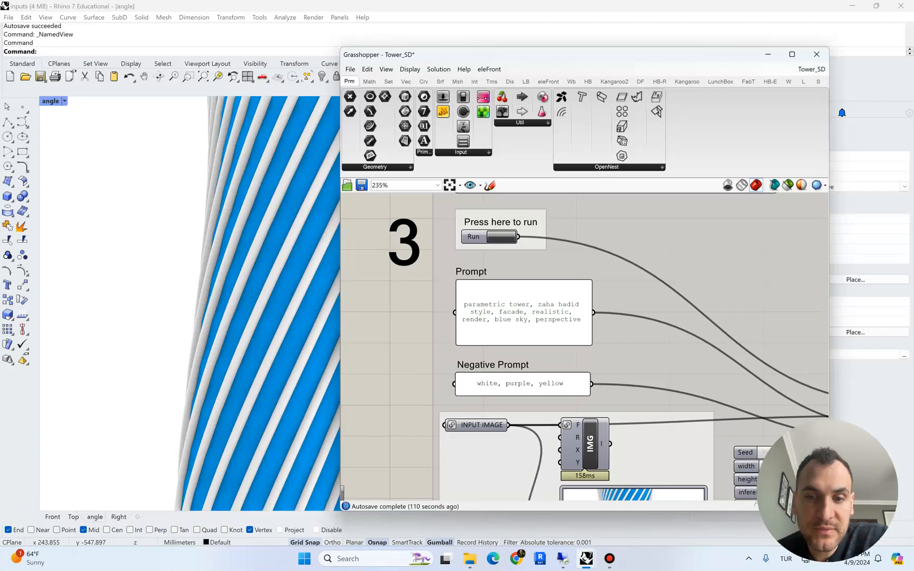
pyautogui.click(523, 384)
pyautogui.doubleClick(523, 384)
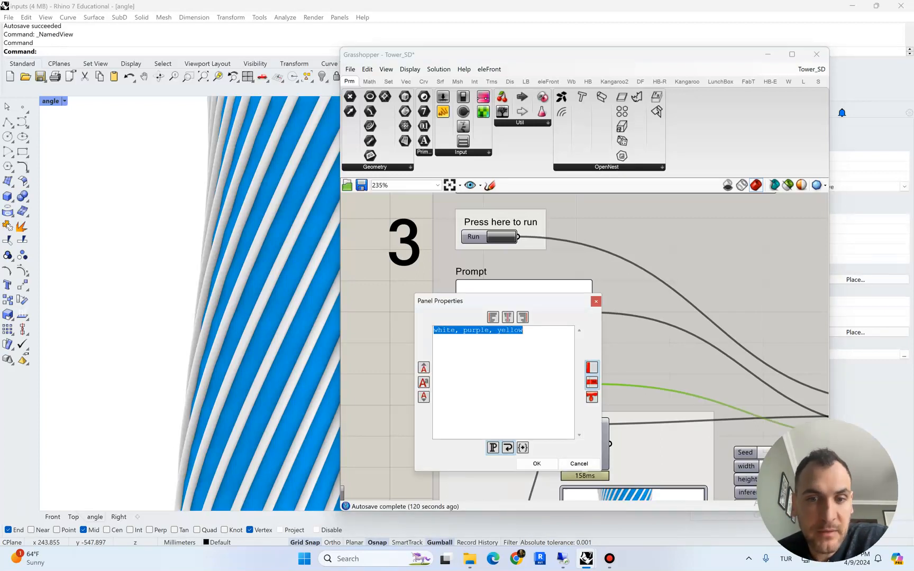
pyautogui.moveTo(463, 330); pyautogui.dragTo(523, 330)
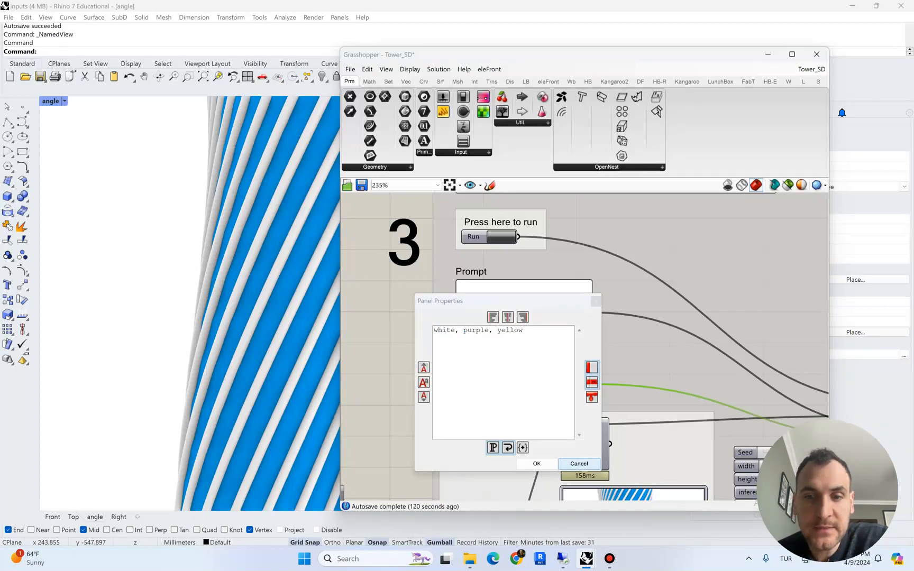
pyautogui.click(579, 463)
# Examine the Img2Img component's seed, size, inference, guidance and strength sliders, the notes describing its inputs, and the output image group.
pyautogui.scroll(-5, 392, 310)
pyautogui.scroll(4, 661, 450)
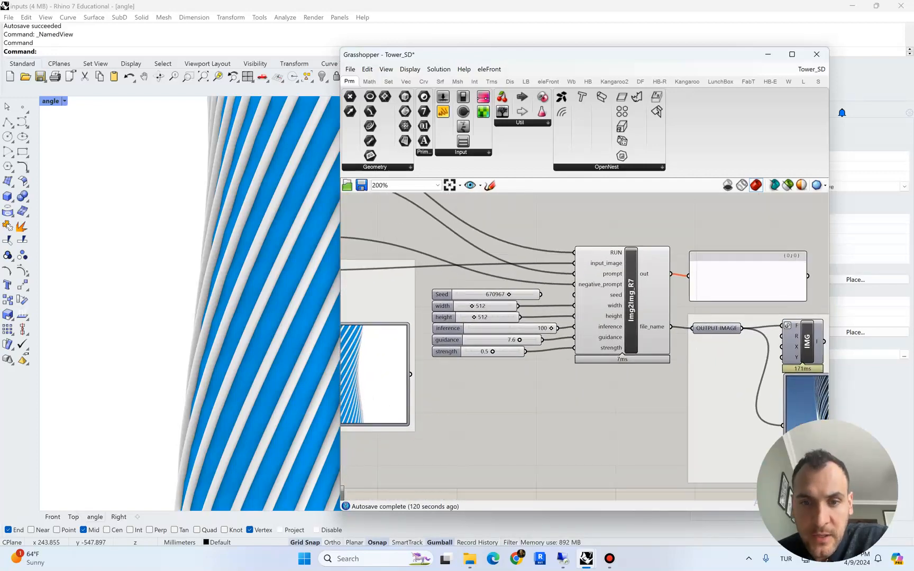
pyautogui.scroll(-3, 582, 338)
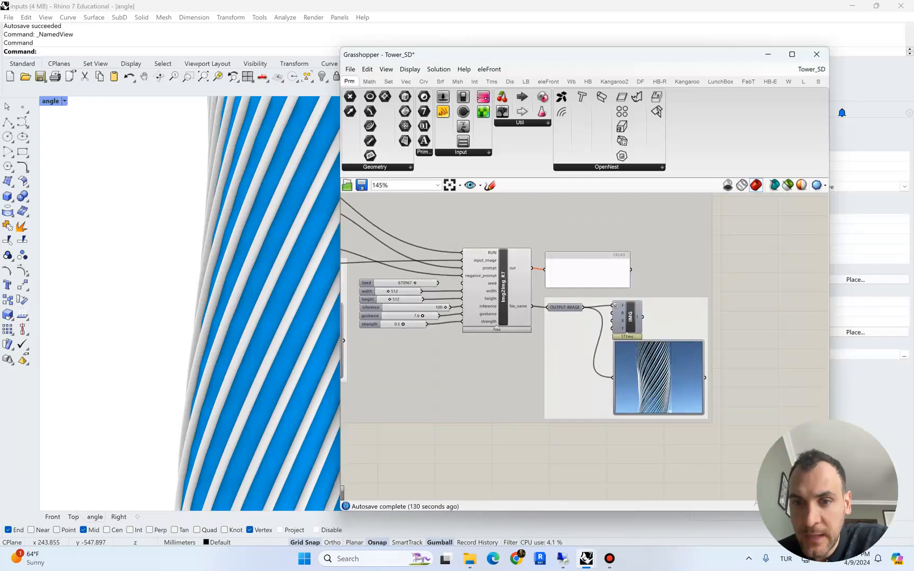
pyautogui.moveTo(365, 228); pyautogui.dragTo(639, 422, button='right')
pyautogui.scroll(3, 529, 312)
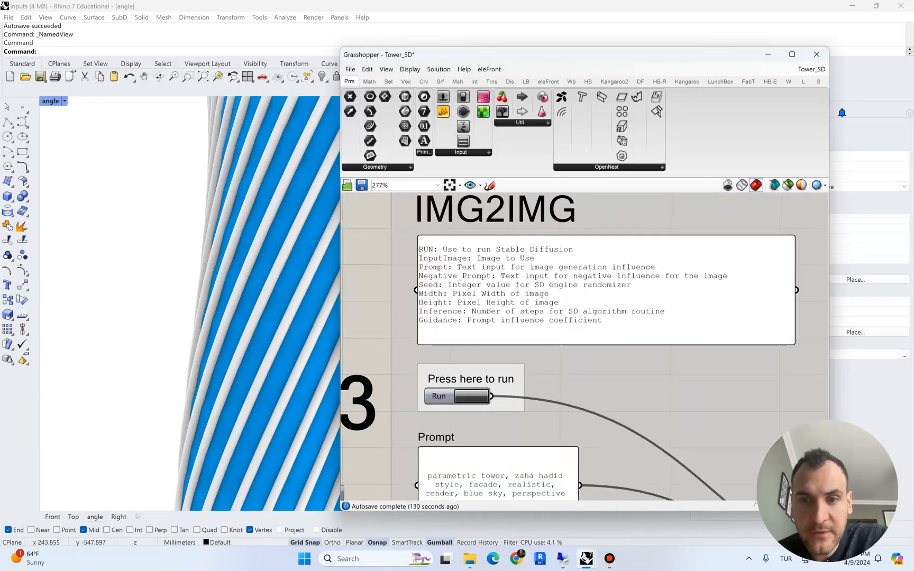
pyautogui.scroll(2, 606, 306)
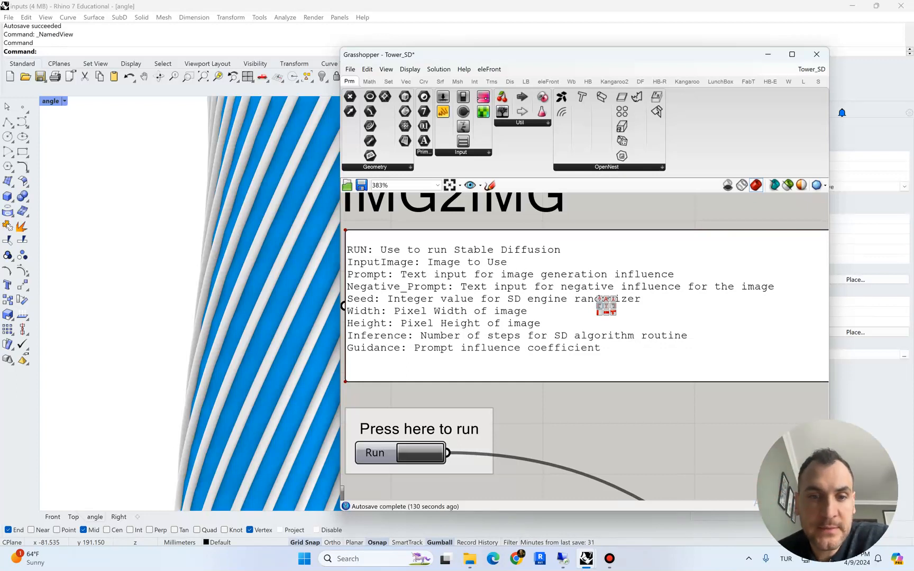
pyautogui.scroll(-2, 386, 348)
pyautogui.moveTo(386, 348); pyautogui.dragTo(381, 136, button='right')
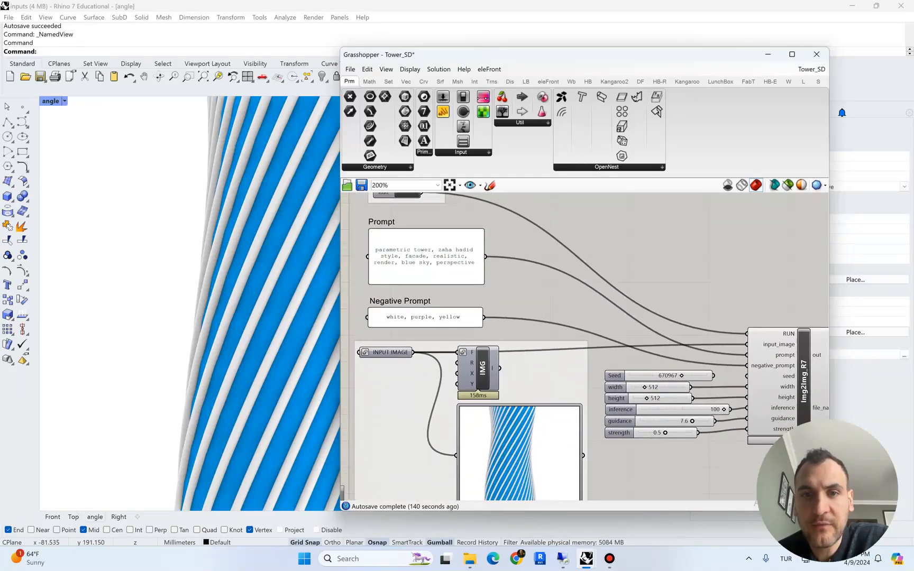
pyautogui.scroll(-2, 584, 346)
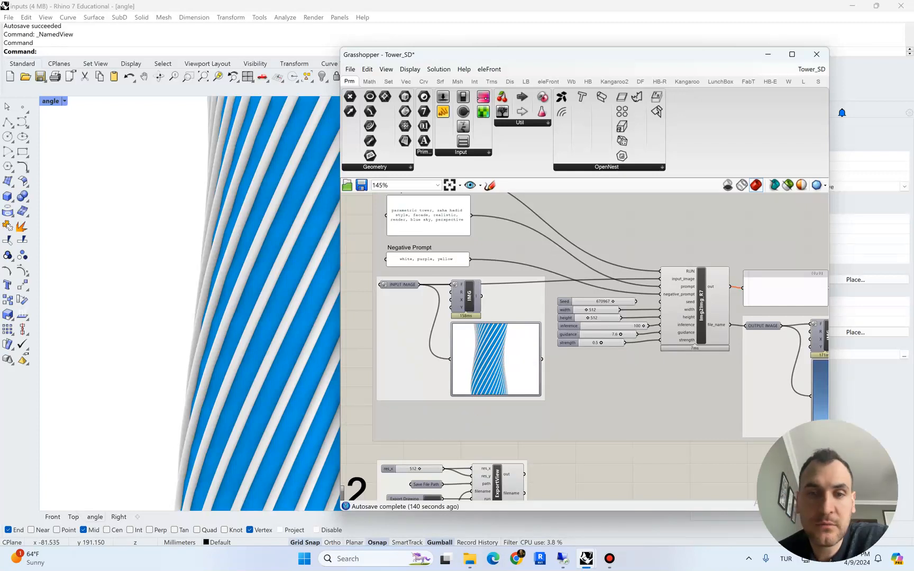
pyautogui.moveTo(608, 380); pyautogui.dragTo(497, 367, button='right')
pyautogui.scroll(-1, 514, 316)
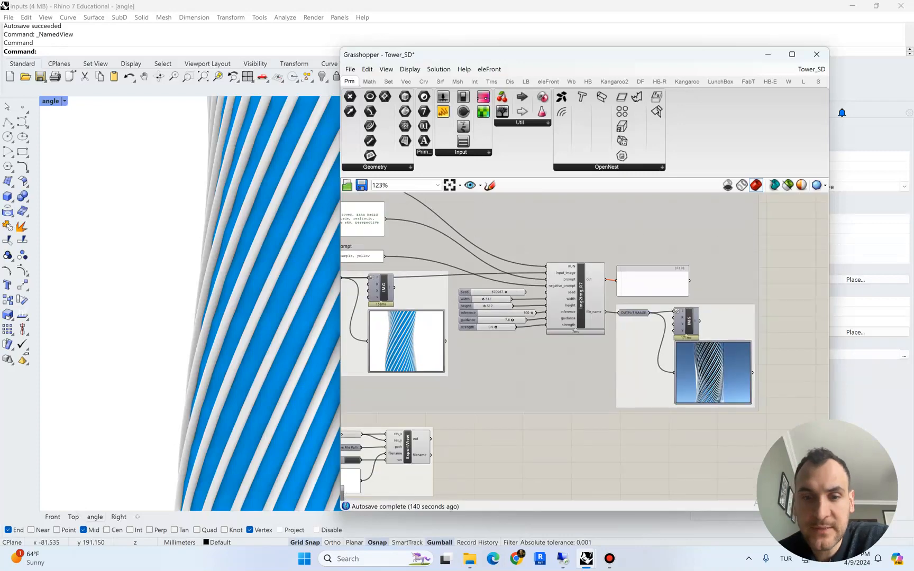
pyautogui.moveTo(513, 317); pyautogui.dragTo(573, 378, button='right')
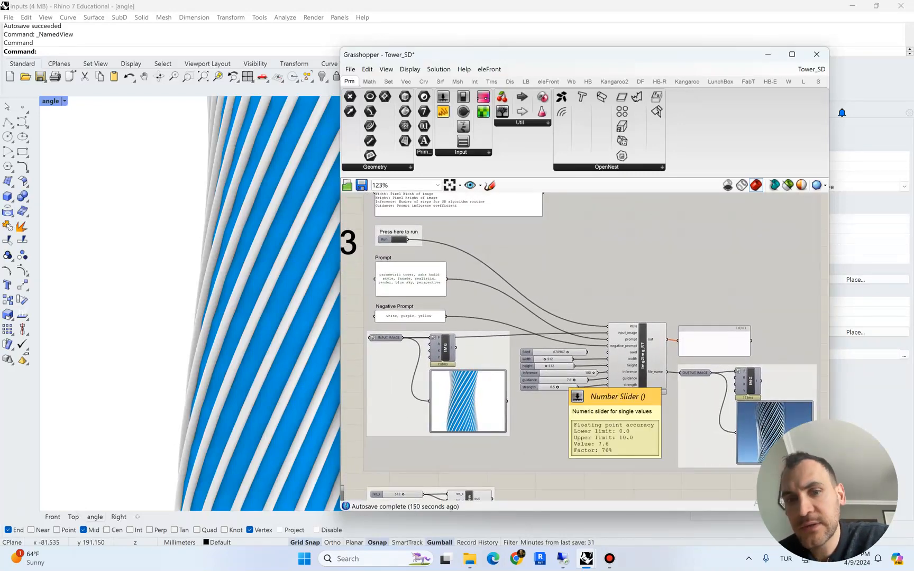
# Switch to the Remote Desktop Connection, bring the server terminal into view, and run the Img2Img component while watching its progress.
pyautogui.moveTo(576, 412); pyautogui.dragTo(555, 424, button='right')
pyautogui.click(562, 558)
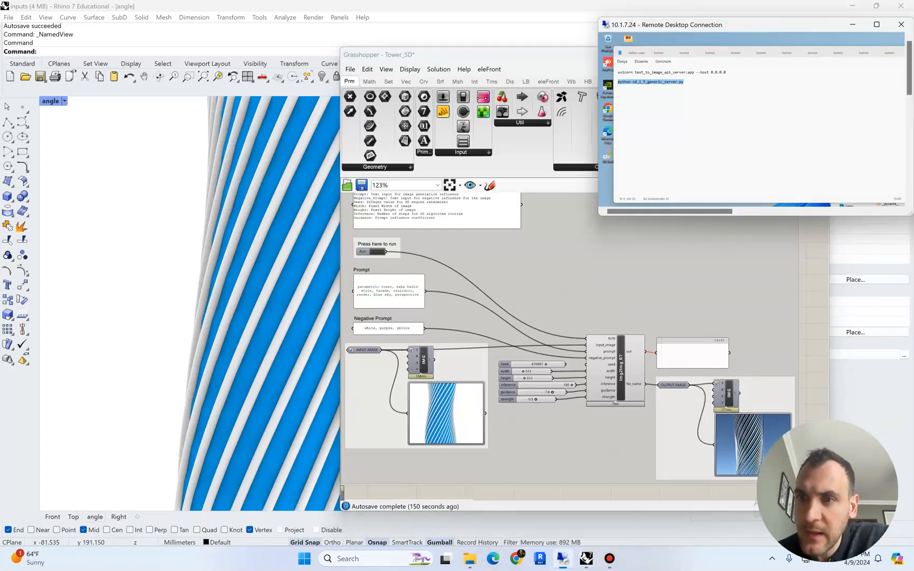
pyautogui.moveTo(669, 211); pyautogui.dragTo(828, 211)
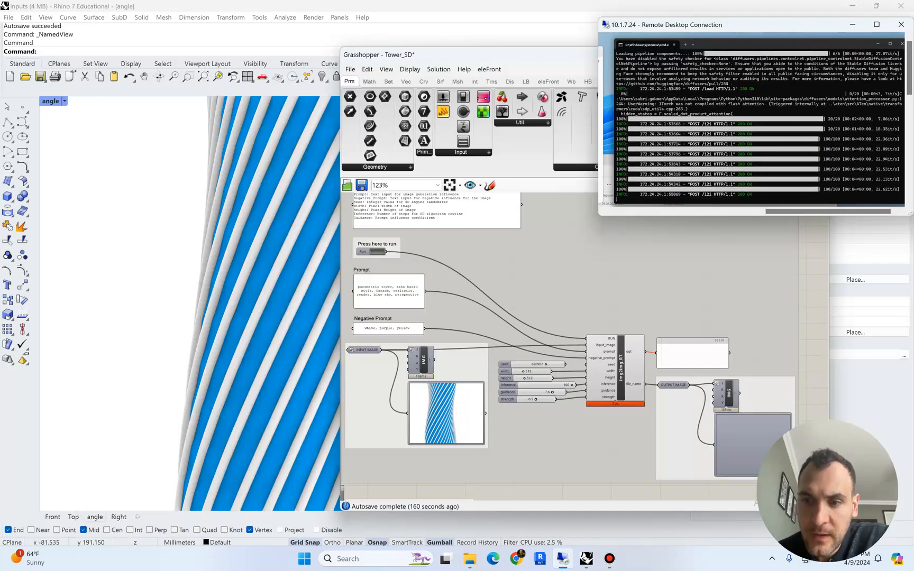
# Return to Grasshopper and inspect the generated tower render in the output image group.
pyautogui.hotkey('alt', 'Tab')
pyautogui.scroll(6, 795, 475)
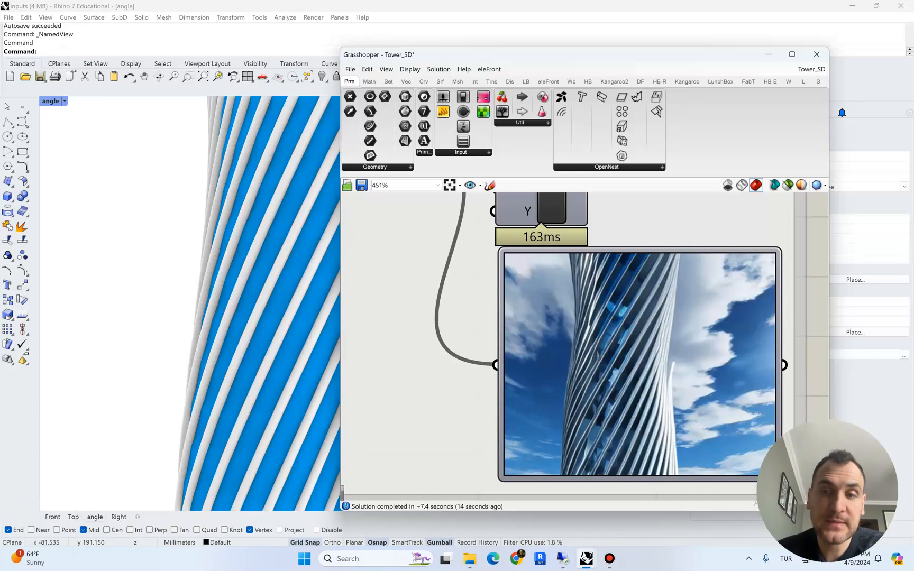
pyautogui.scroll(-2, 666, 341)
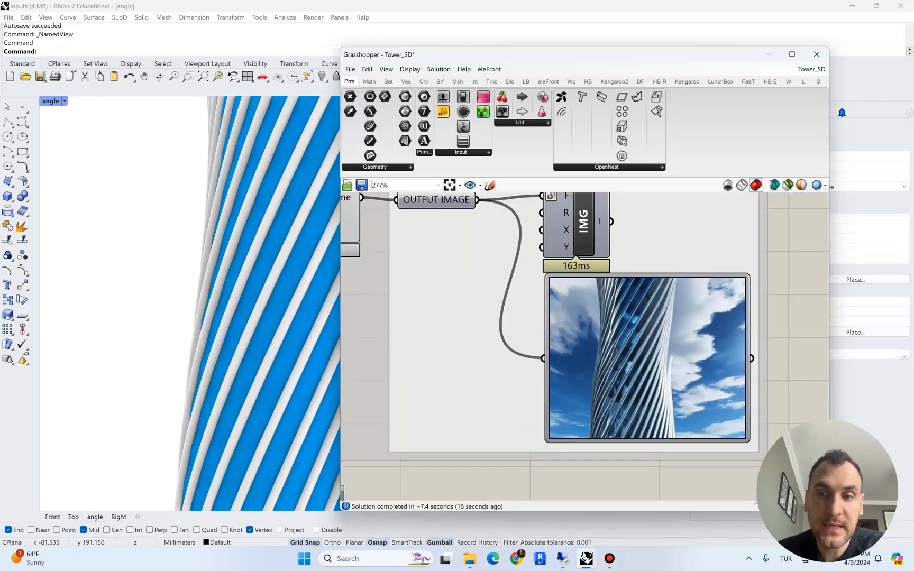
pyautogui.scroll(-2, 638, 350)
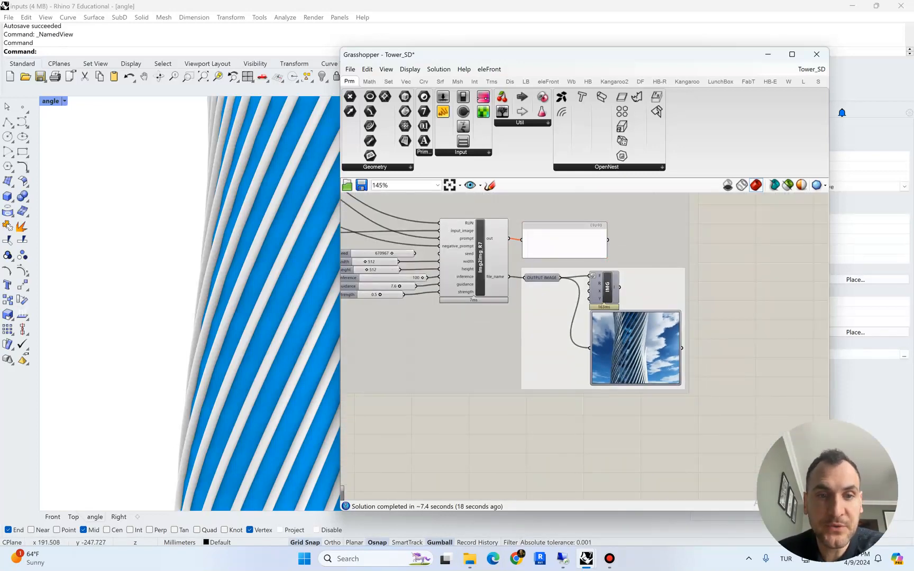
# Set the Step slider of the Series feeding the Rotate Plane angle to 2 in group 1.
pyautogui.scroll(-3, 566, 343)
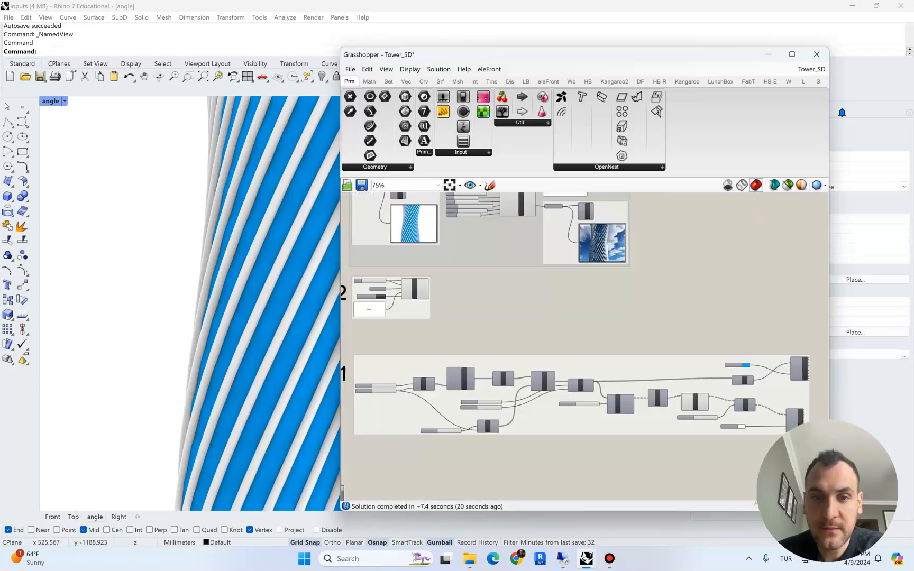
pyautogui.moveTo(566, 339); pyautogui.dragTo(608, 269, button='right')
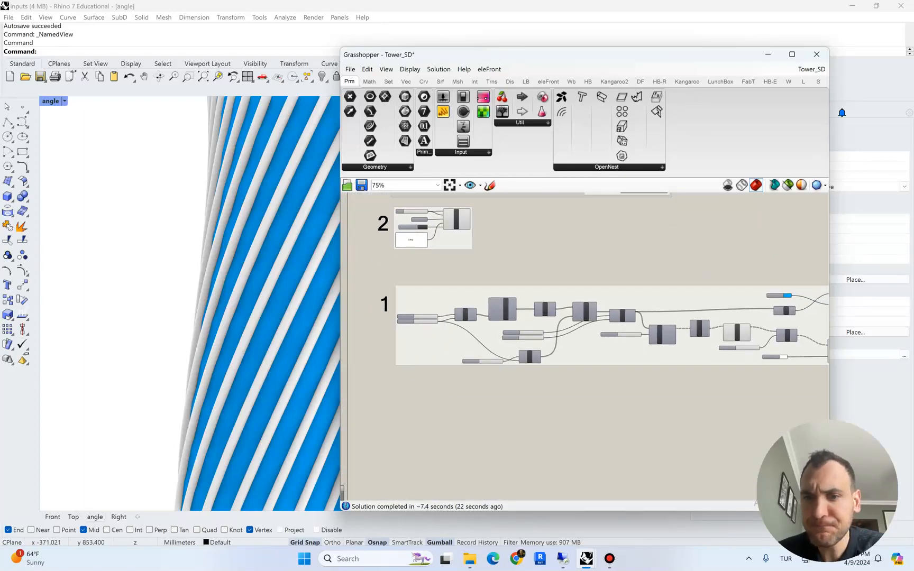
pyautogui.scroll(3, 502, 332)
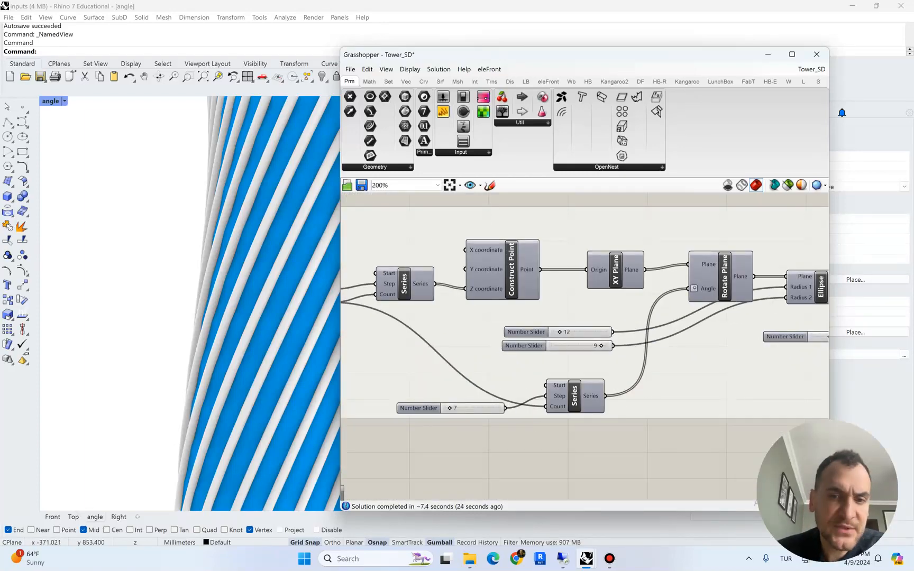
pyautogui.scroll(2, 442, 379)
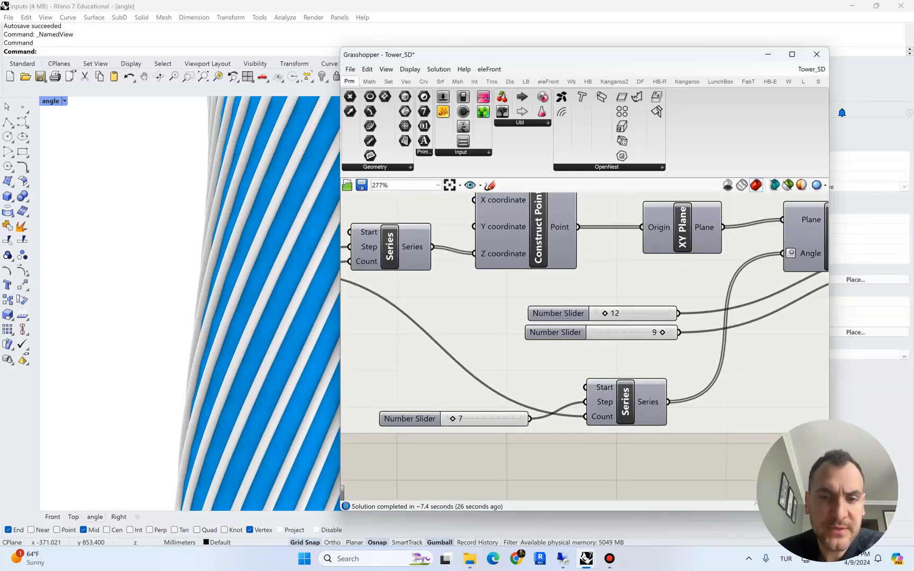
pyautogui.moveTo(453, 418); pyautogui.dragTo(449, 418)
# Set the Number Slider for the Pipe component's radius to 0.4.
pyautogui.scroll(-4, 442, 379)
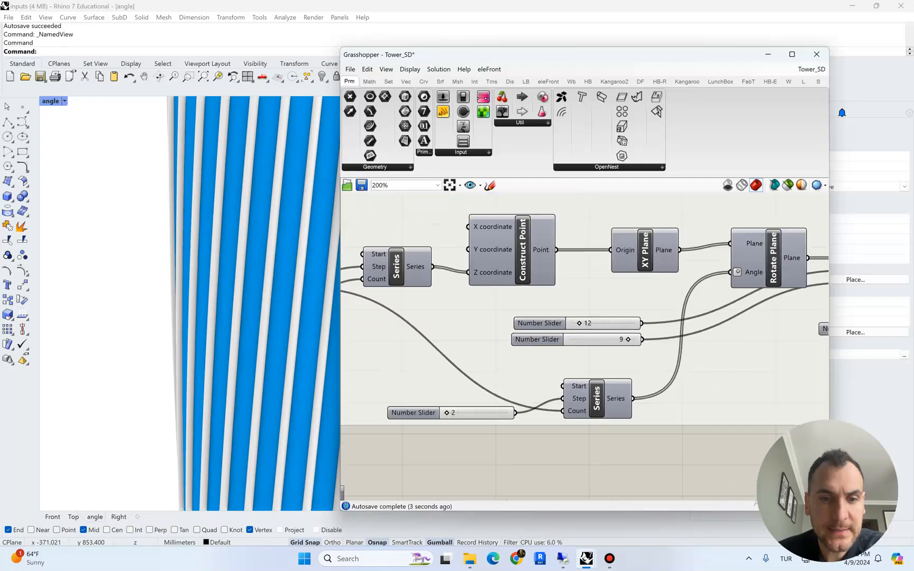
pyautogui.moveTo(814, 380); pyautogui.dragTo(336, 316, button='right')
pyautogui.scroll(3, 360, 278)
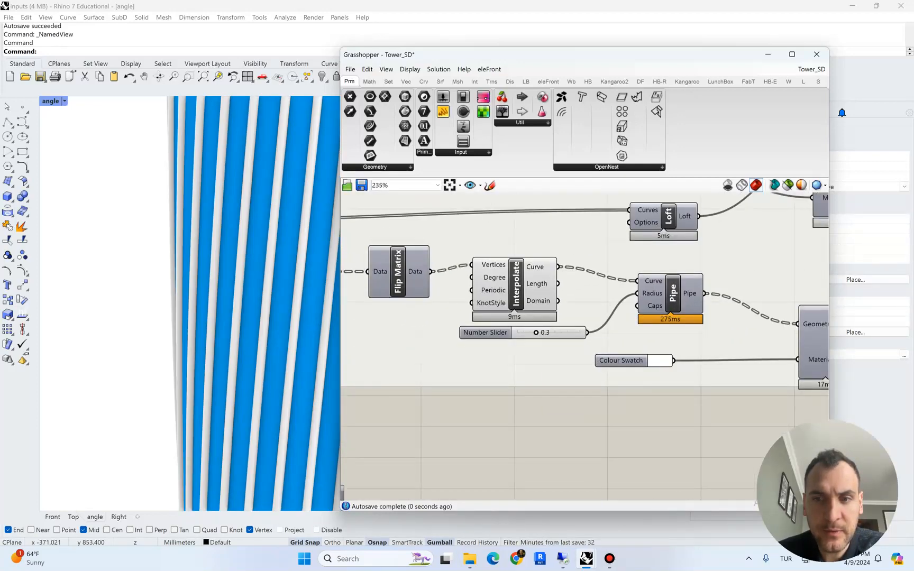
pyautogui.moveTo(536, 332); pyautogui.dragTo(542, 332)
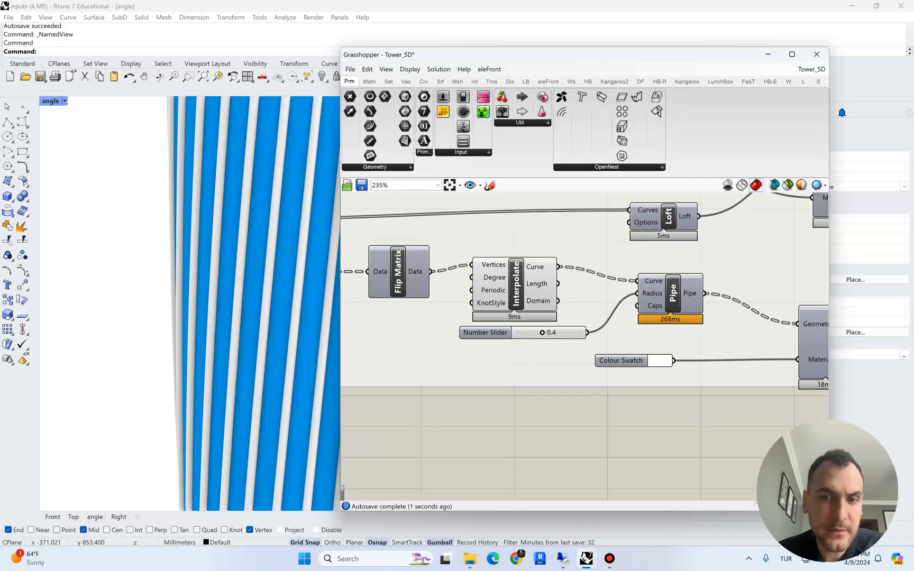
# Set the Number Slider for the Divide Curve component's count to 26.
pyautogui.scroll(-4, 508, 365)
pyautogui.moveTo(508, 365); pyautogui.dragTo(692, 380, button='right')
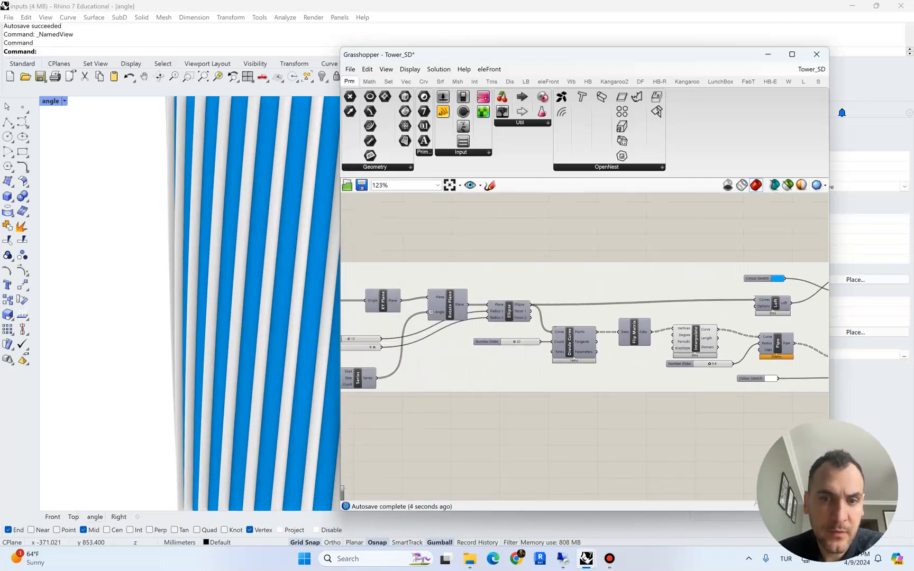
pyautogui.scroll(3, 523, 329)
pyautogui.doubleClick(513, 349)
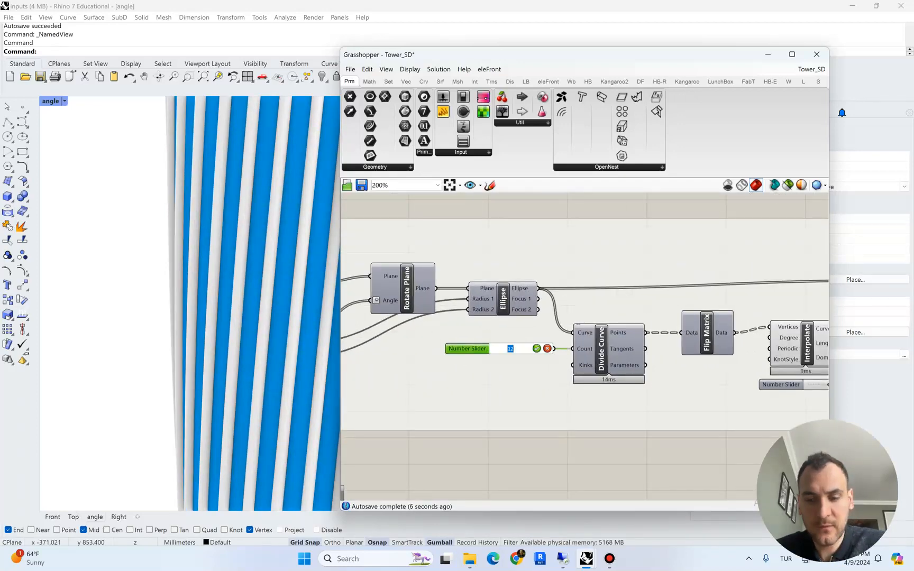
pyautogui.write('26')
pyautogui.press('Return')
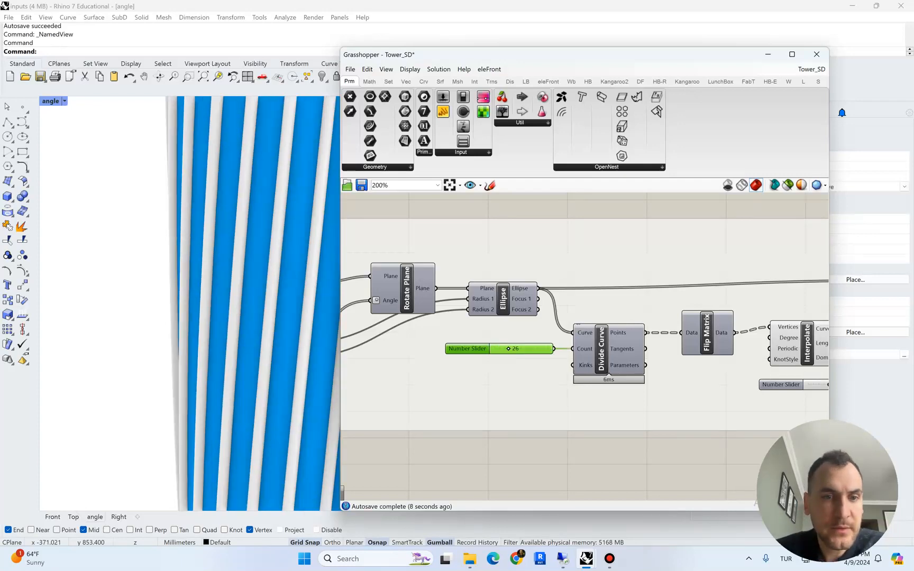
# Move the Grasshopper window aside to uncover more of the tower viewport, and run Export Drawing in group 2 to re-export the view.
pyautogui.scroll(-8, 583, 329)
pyautogui.moveTo(582, 328); pyautogui.dragTo(613, 357, button='right')
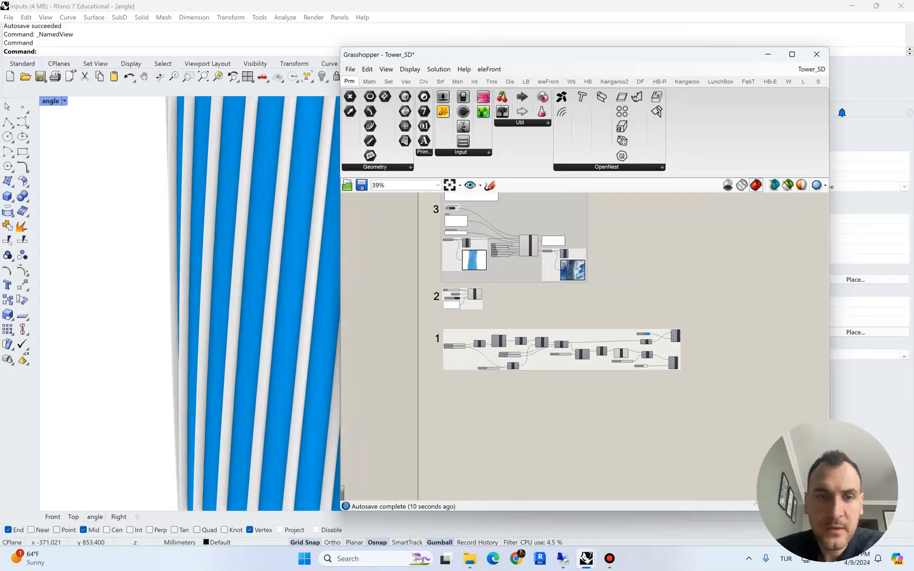
pyautogui.moveTo(447, 53); pyautogui.dragTo(571, 47)
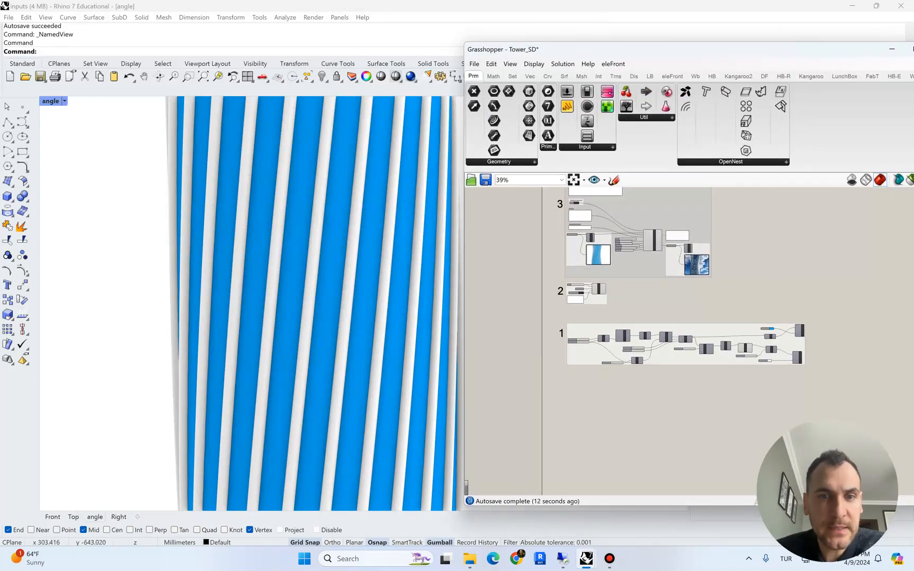
pyautogui.moveTo(835, 352); pyautogui.dragTo(804, 364, button='right')
pyautogui.scroll(4, 608, 263)
pyautogui.moveTo(483, 323); pyautogui.dragTo(597, 336, button='right')
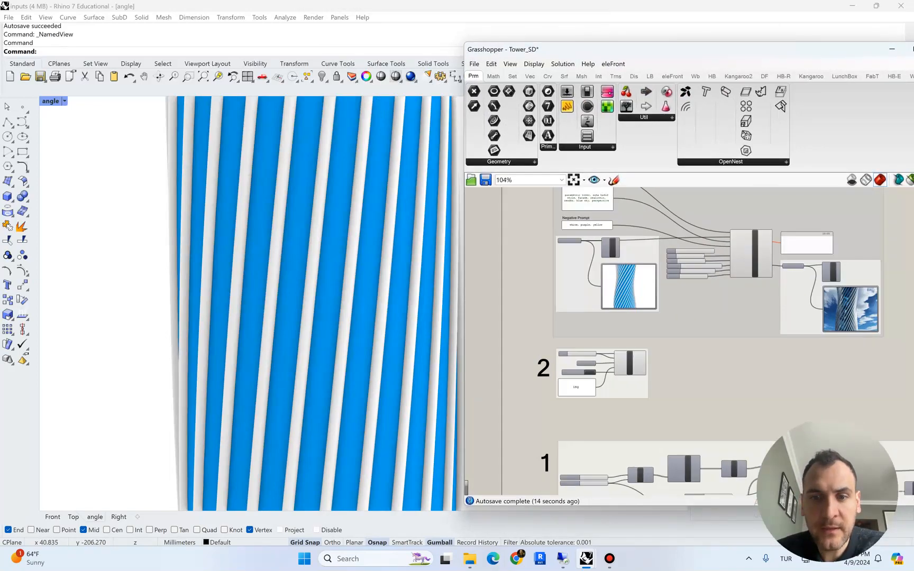
pyautogui.scroll(4, 596, 337)
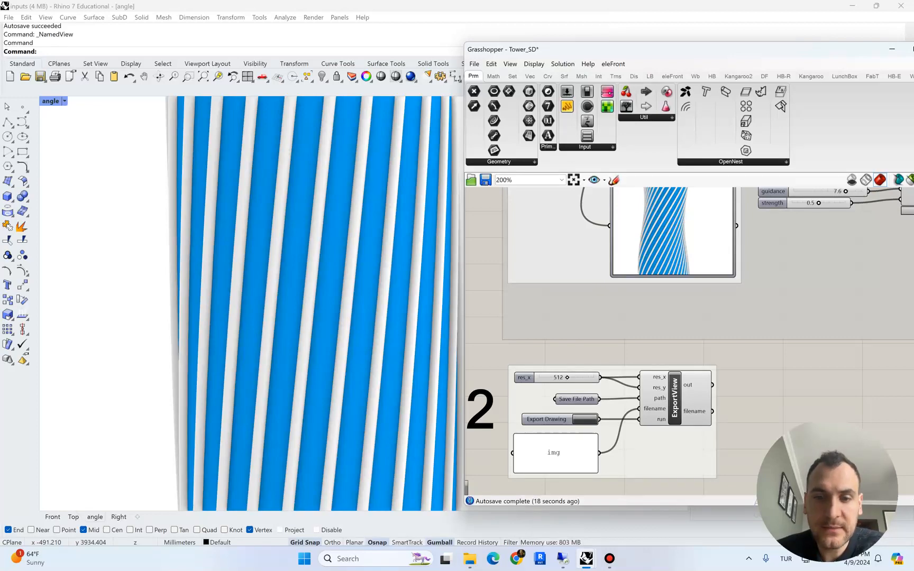
pyautogui.scroll(-2, 587, 308)
# Run the Img2Img component in group 3 on the re-exported tower image.
pyautogui.moveTo(687, 312); pyautogui.dragTo(589, 358, button='right')
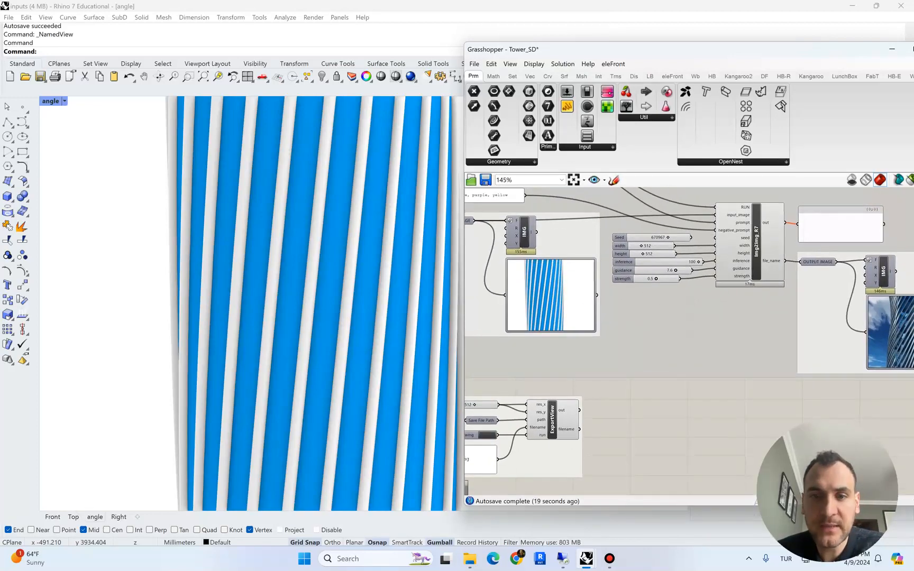
pyautogui.scroll(-2, 547, 486)
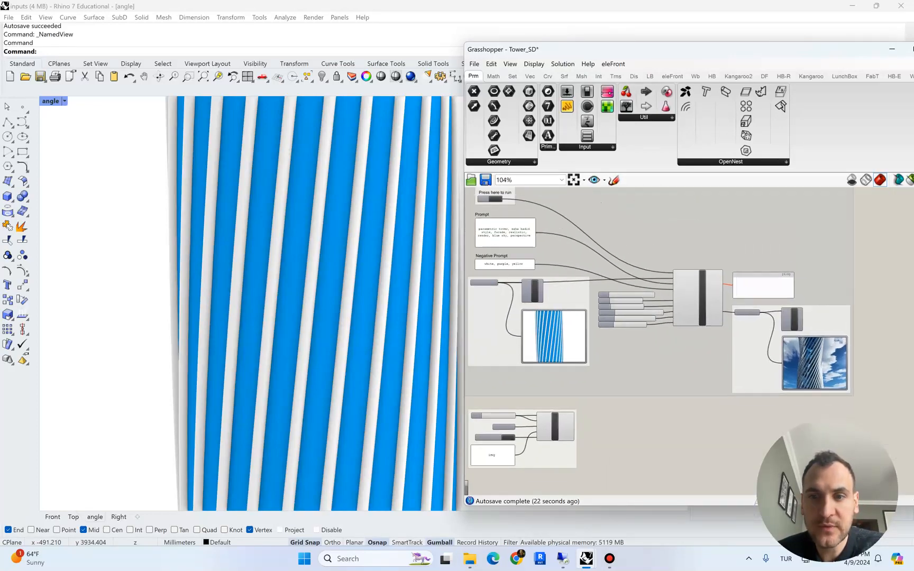
pyautogui.moveTo(590, 244); pyautogui.dragTo(618, 270, button='right')
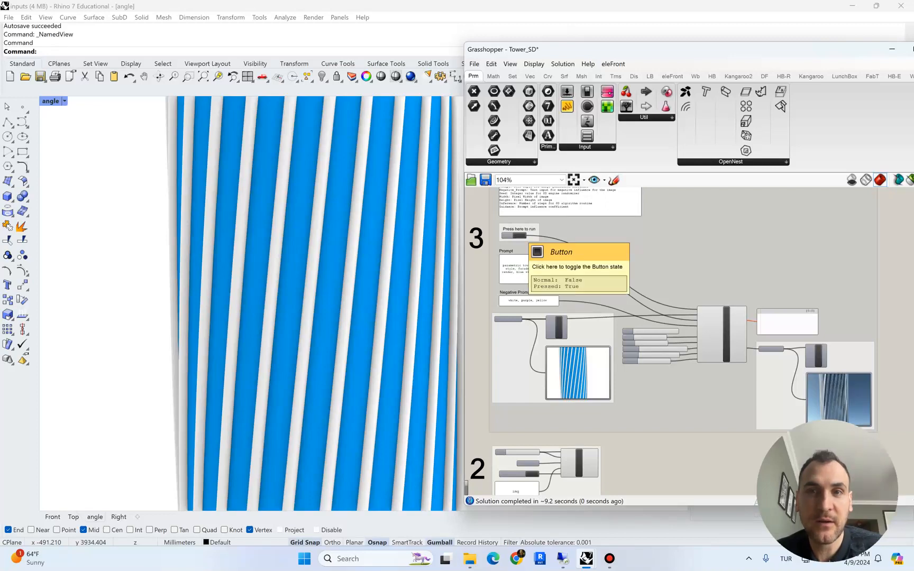
# Compare the exported input image with the generated output image up close.
pyautogui.scroll(5, 567, 386)
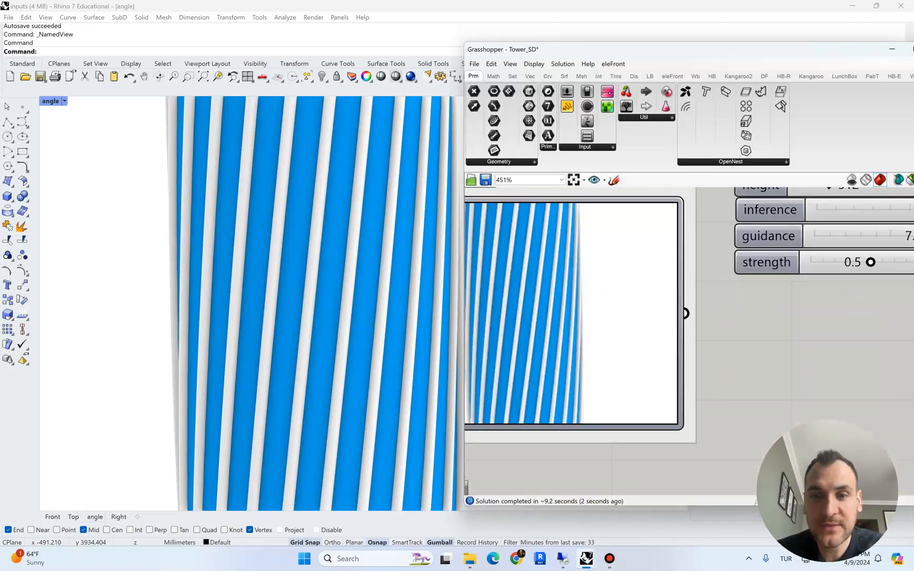
pyautogui.scroll(-3, 583, 313)
pyautogui.moveTo(868, 296); pyautogui.dragTo(492, 269, button='right')
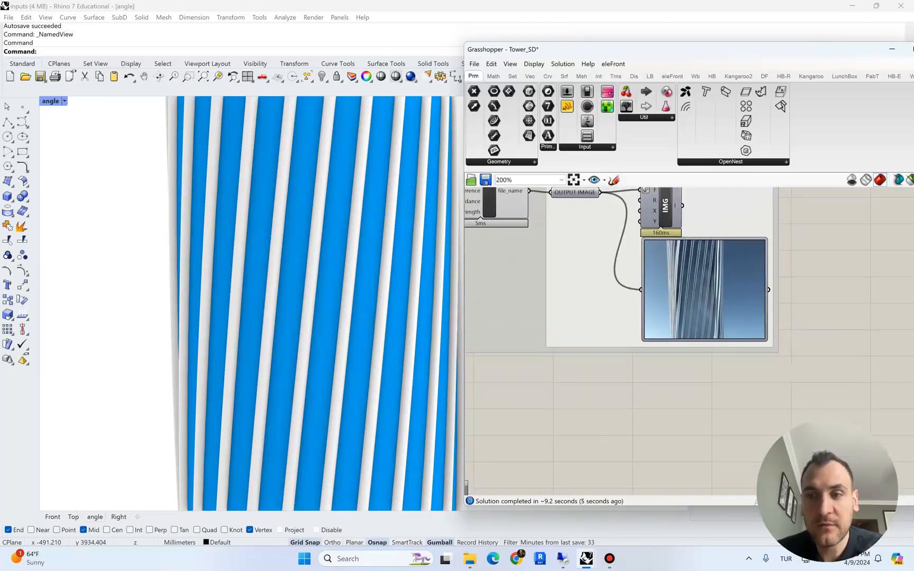
pyautogui.scroll(3, 722, 249)
pyautogui.moveTo(773, 331); pyautogui.dragTo(730, 312, button='right')
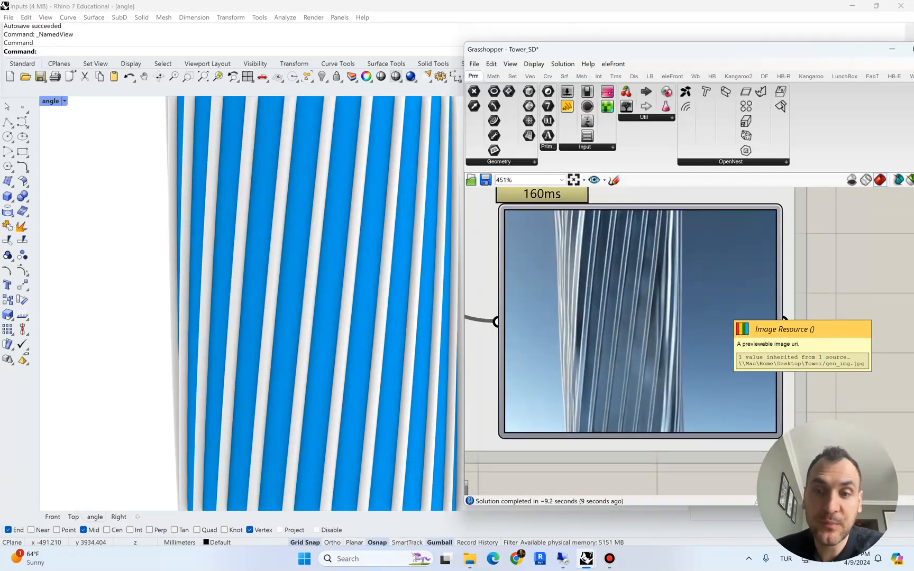
pyautogui.scroll(-5, 681, 312)
pyautogui.scroll(-2, 712, 259)
pyautogui.moveTo(719, 320); pyautogui.dragTo(698, 326, button='right')
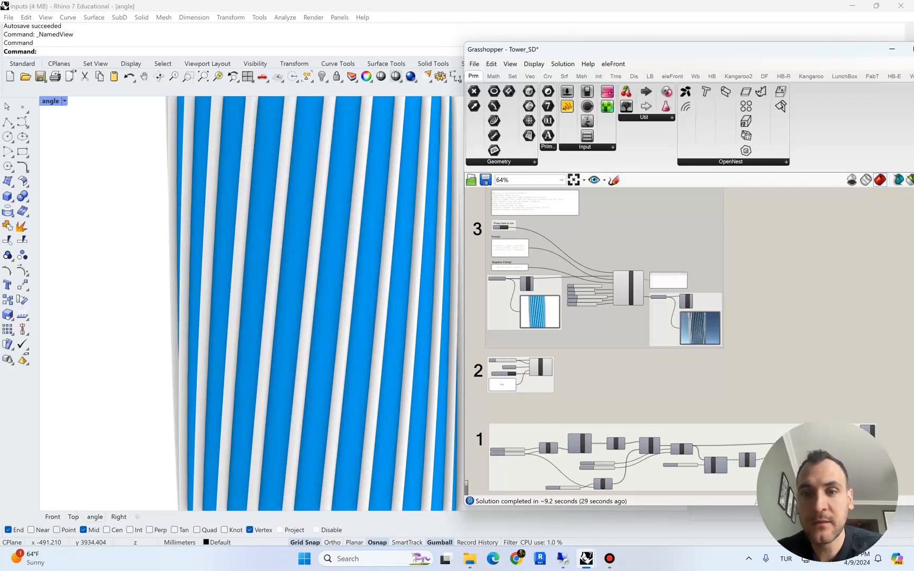
# Run Img2Img again with the same settings and inspect the newly generated output image.
pyautogui.scroll(4, 653, 292)
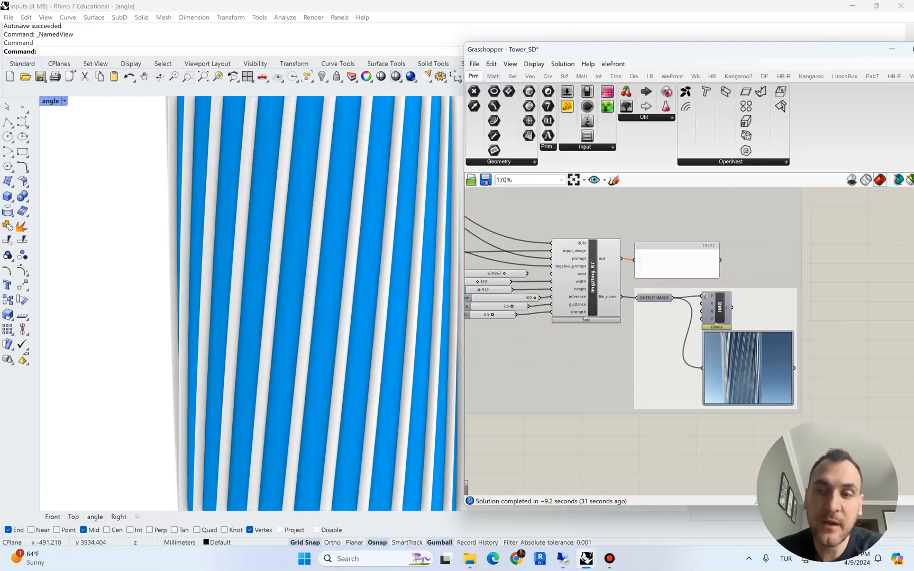
pyautogui.scroll(-3, 653, 293)
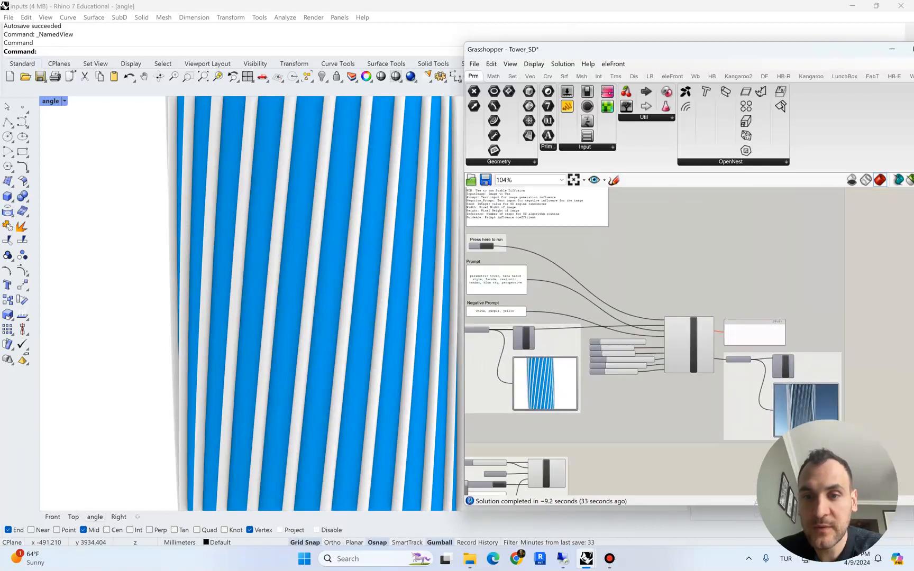
pyautogui.moveTo(653, 293); pyautogui.dragTo(660, 297, button='right')
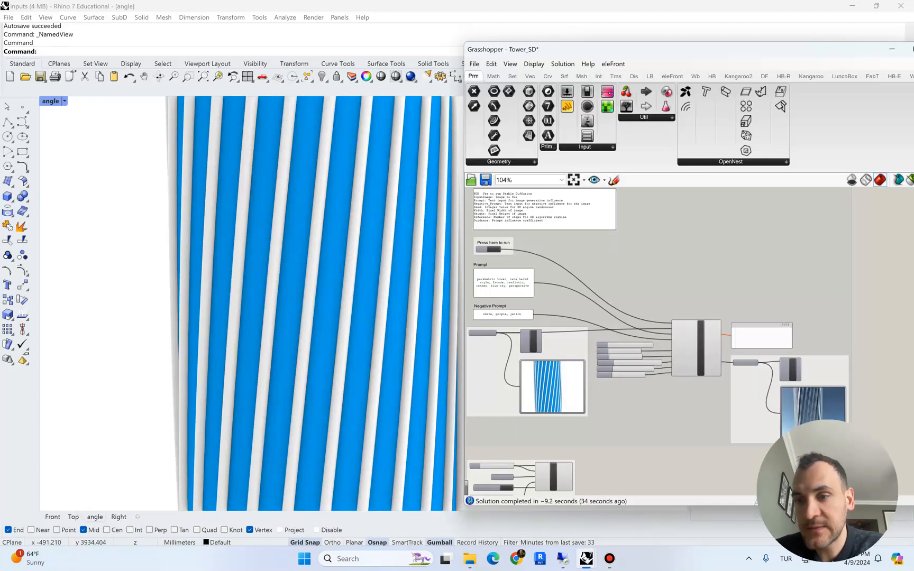
pyautogui.click(494, 249)
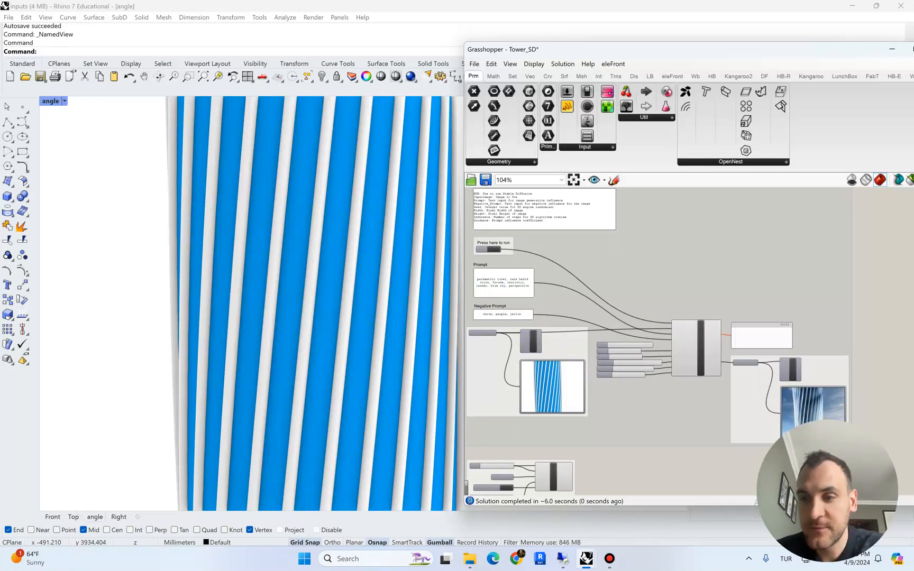
pyautogui.scroll(13, 817, 407)
pyautogui.scroll(-6, 687, 338)
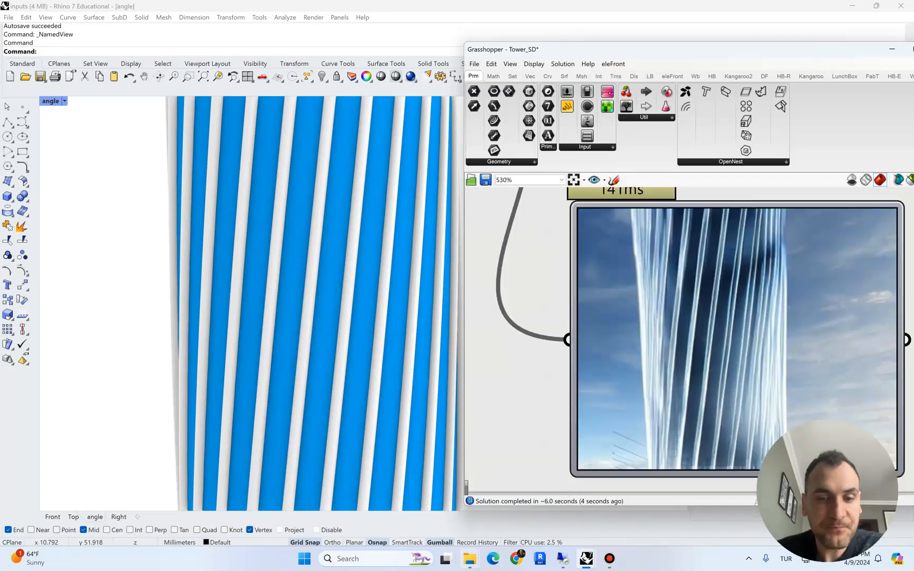
pyautogui.moveTo(470, 559)
pyautogui.click(822, 304)
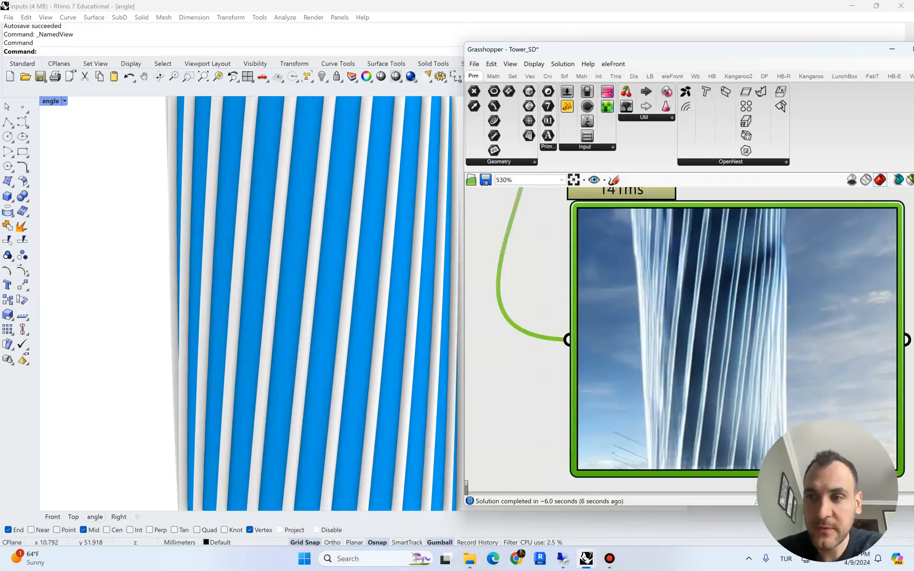
# Set the Img2Img component's strength slider to 0.8.
pyautogui.scroll(-4, 822, 304)
pyautogui.click(687, 428)
pyautogui.moveTo(687, 428); pyautogui.dragTo(698, 430, button='right')
pyautogui.moveTo(561, 339); pyautogui.dragTo(774, 412, button='right')
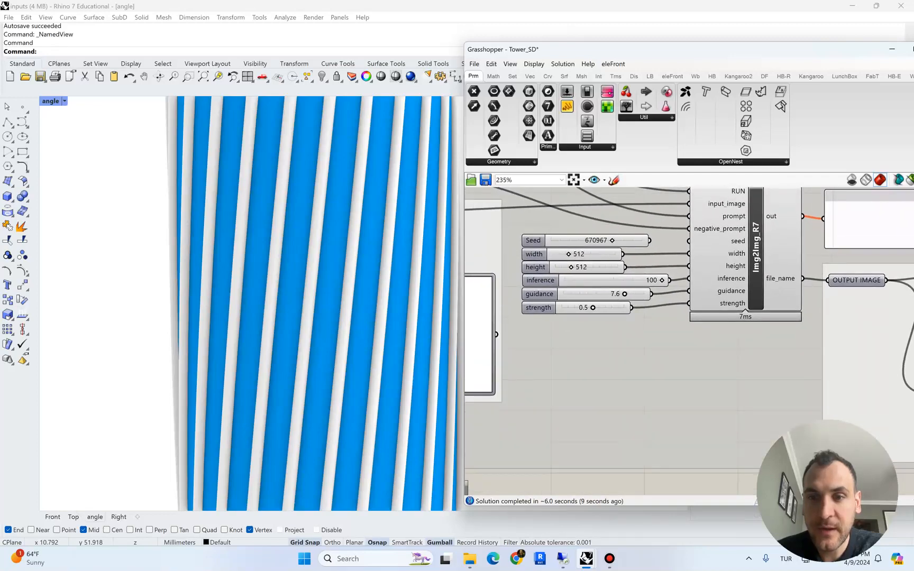
pyautogui.doubleClick(608, 308)
pyautogui.write('0.8')
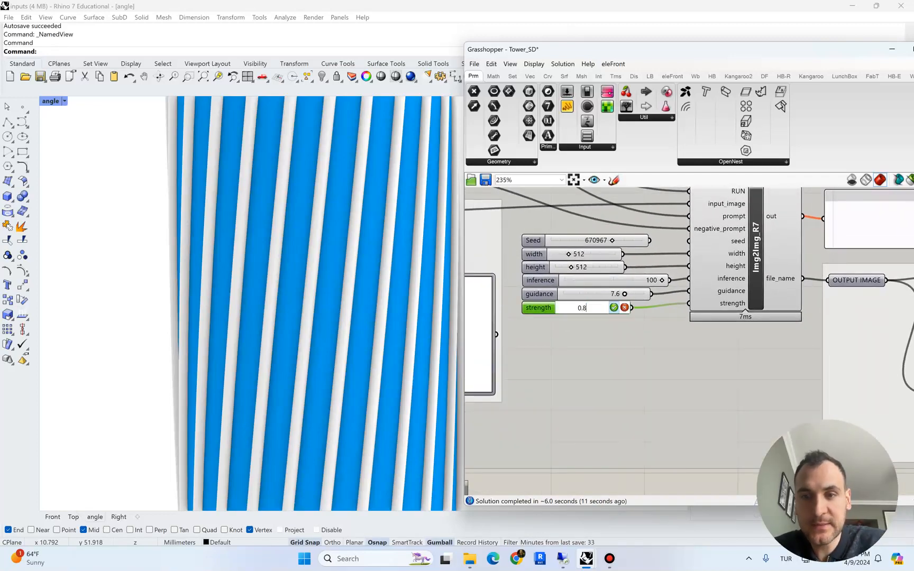
pyautogui.press('Return')
pyautogui.scroll(-3, 556, 292)
pyautogui.scroll(3, 593, 295)
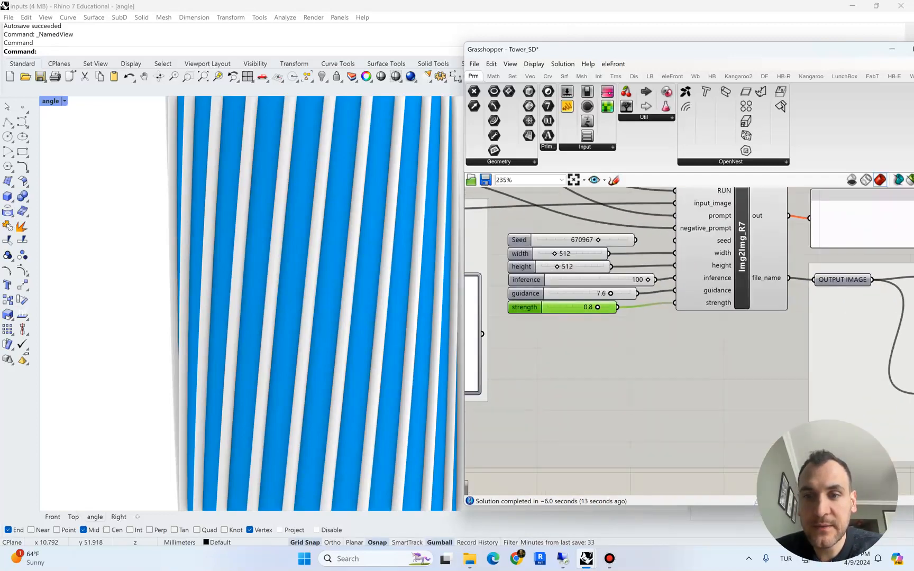
# Raise the guidance slider of the Img2Img component in group 3.
pyautogui.moveTo(610, 293); pyautogui.dragTo(623, 294)
pyautogui.scroll(-10, 621, 292)
pyautogui.scroll(5, 592, 251)
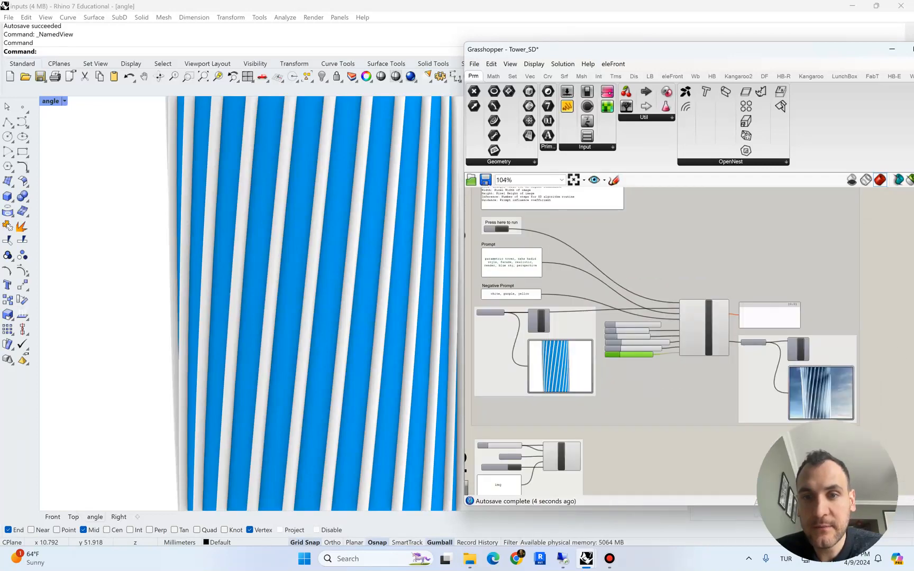
# Switch to File Explorer, open the Tower project's IMG folder and review the generated images as large thumbnails, then return to Grasshopper.
pyautogui.moveTo(469, 559)
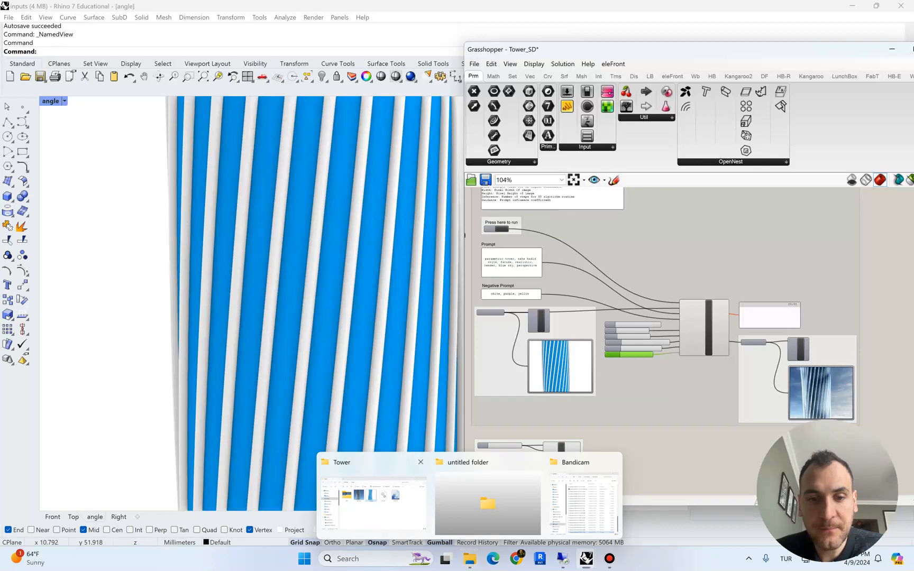
pyautogui.click(372, 499)
pyautogui.doubleClick(248, 175)
pyautogui.rightClick(352, 296)
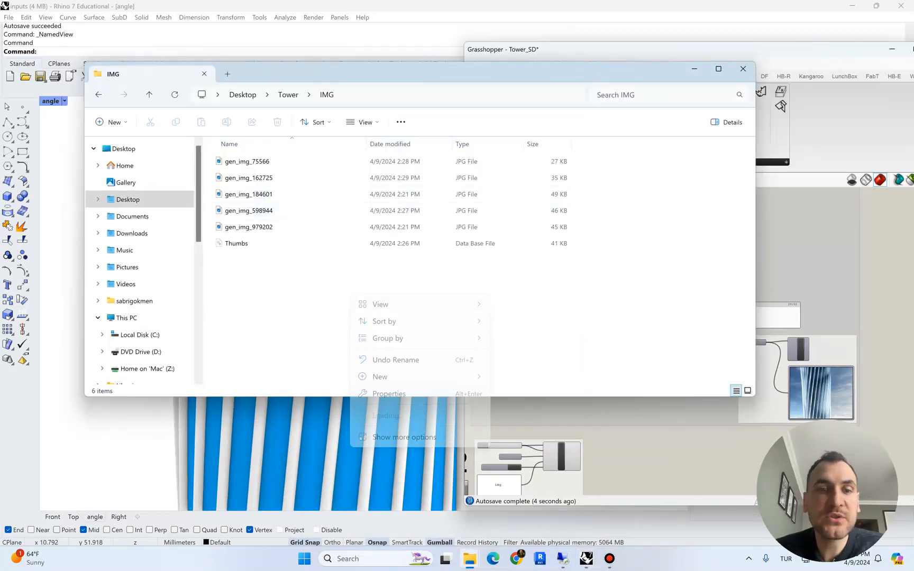
pyautogui.moveTo(380, 304)
pyautogui.click(542, 320)
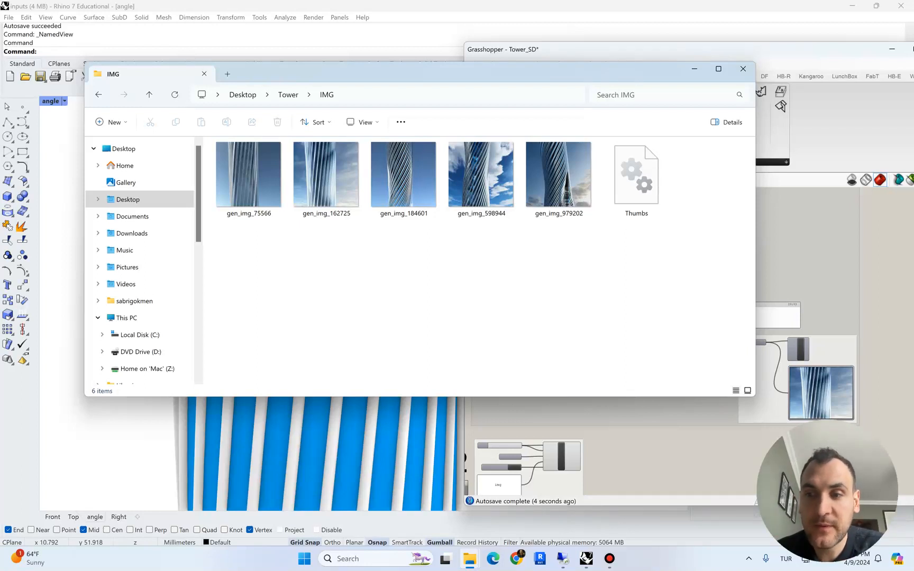
pyautogui.moveTo(624, 79)
pyautogui.mouseDown()
pyautogui.moveTo(509, 66)
pyautogui.moveTo(614, 70)
pyautogui.mouseUp()
pyautogui.click(685, 60)
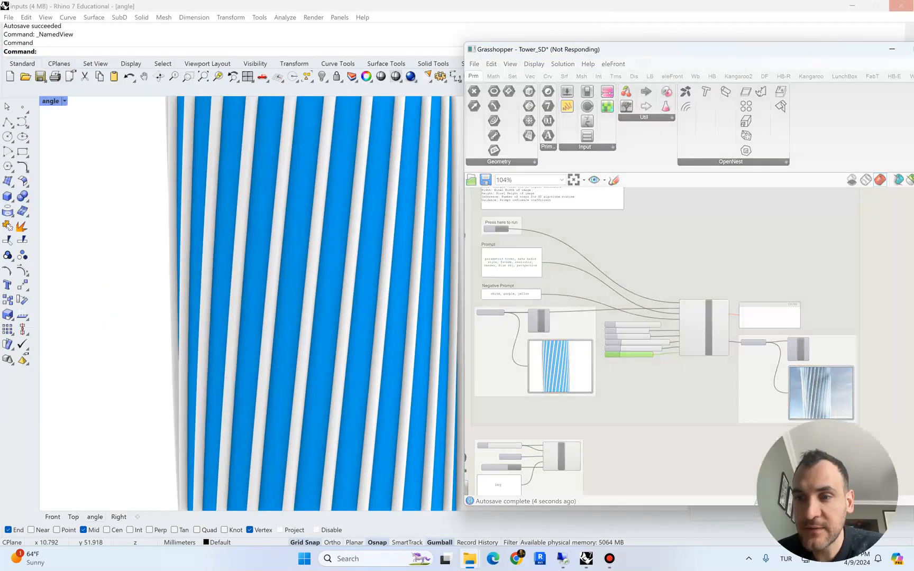
# Run Img2Img with the raised guidance and 0.8 strength, and inspect the new output image up close.
pyautogui.scroll(1, 843, 385)
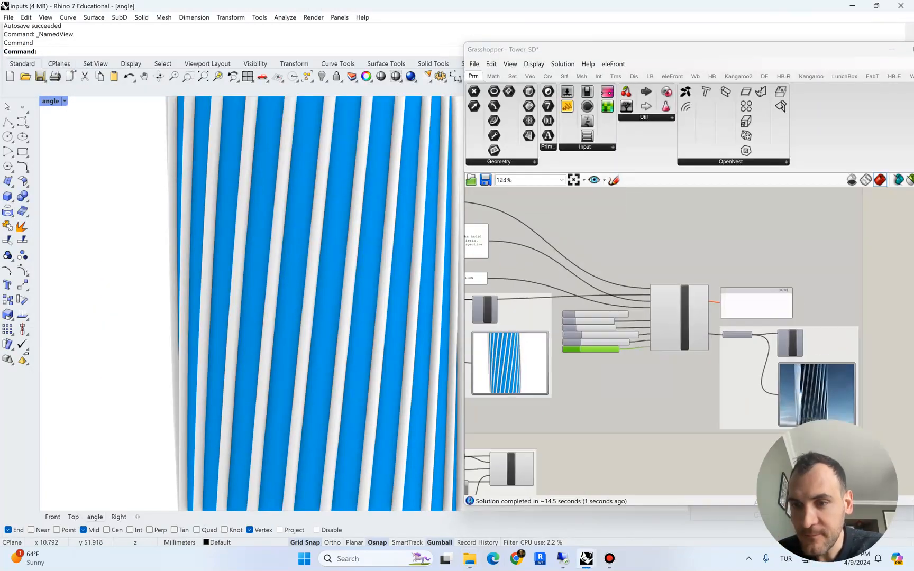
pyautogui.scroll(8, 867, 424)
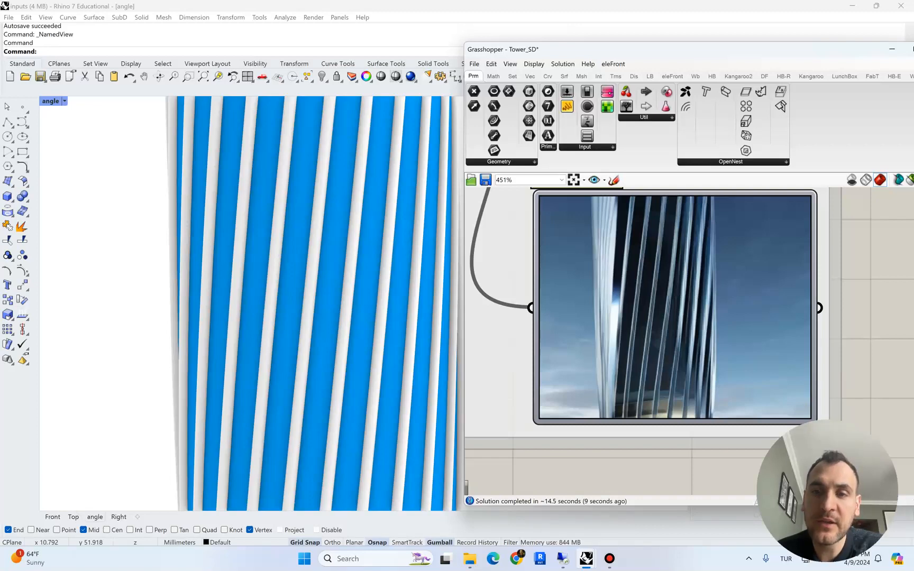
pyautogui.scroll(-6, 899, 365)
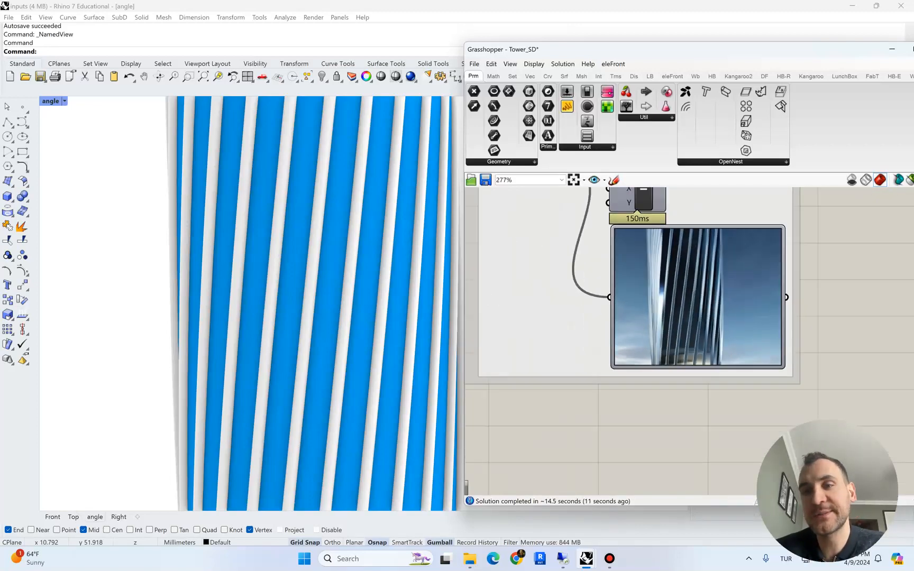
pyautogui.moveTo(593, 328); pyautogui.dragTo(676, 397, button='right')
pyautogui.scroll(-2, 644, 335)
pyautogui.moveTo(649, 363); pyautogui.dragTo(647, 359, button='right')
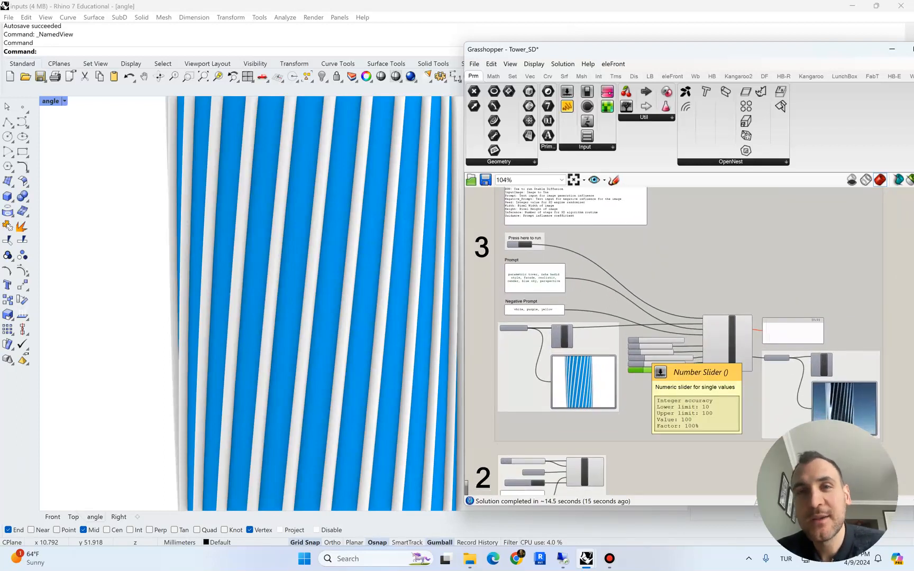